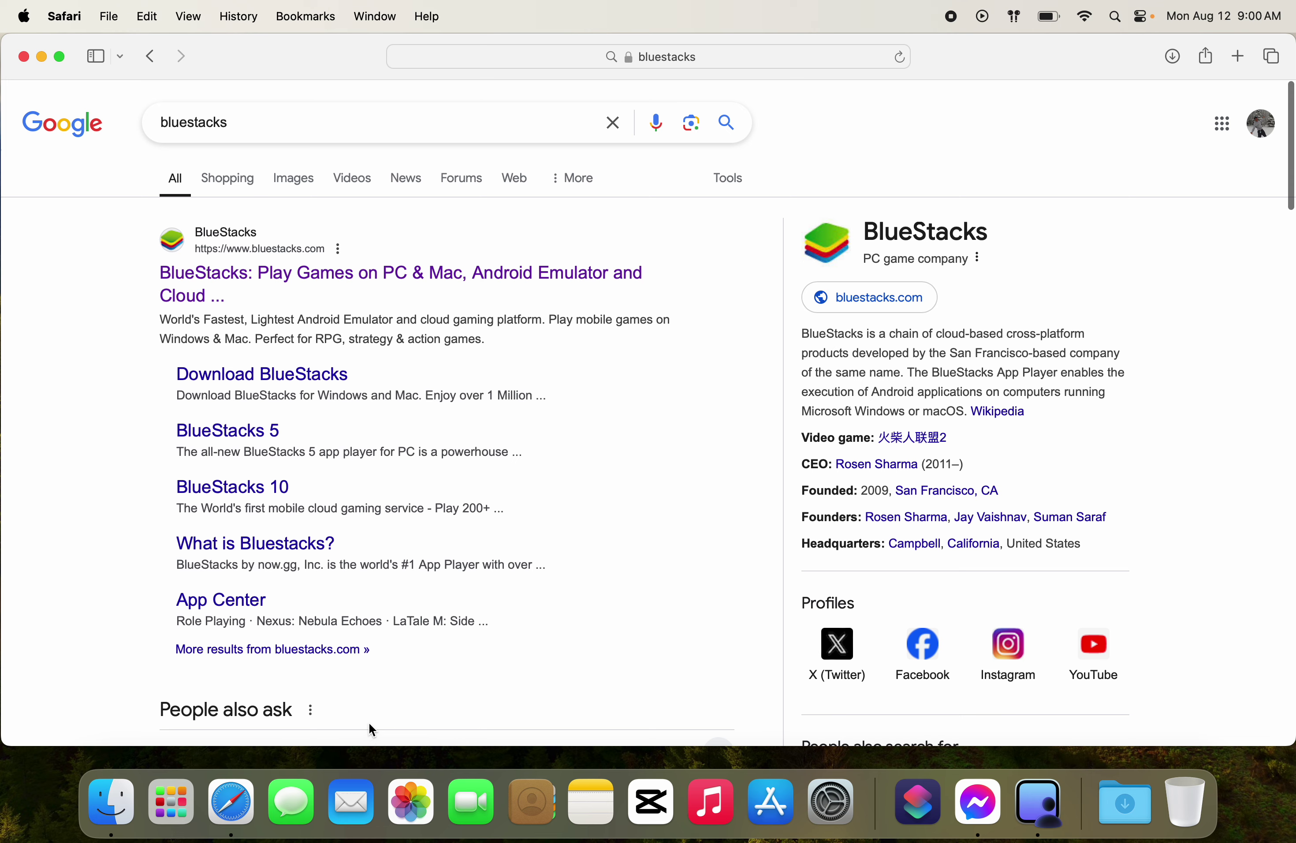
# Step: Open Launchpad and leave the Other folder for the main app grid
pyautogui.click(174, 803)
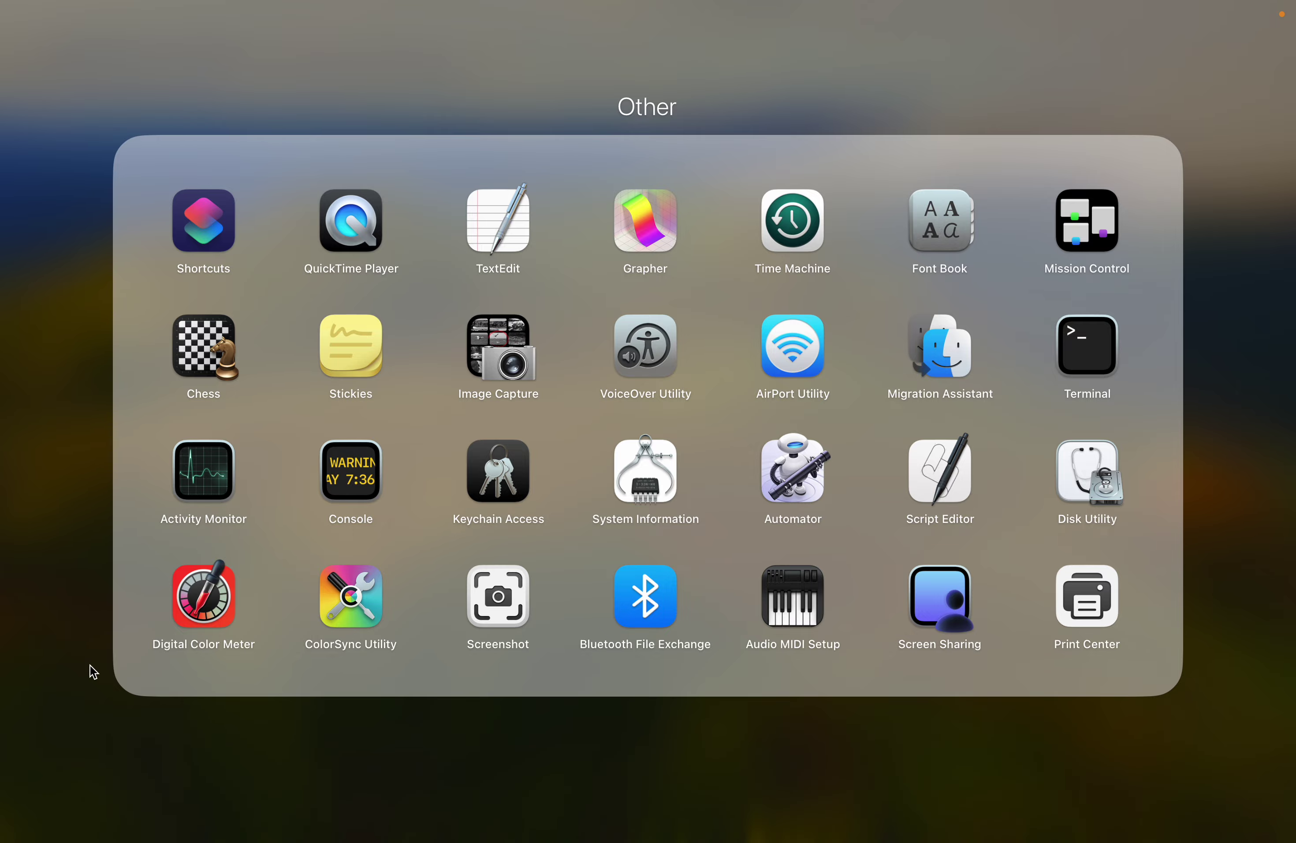
pyautogui.click(93, 672)
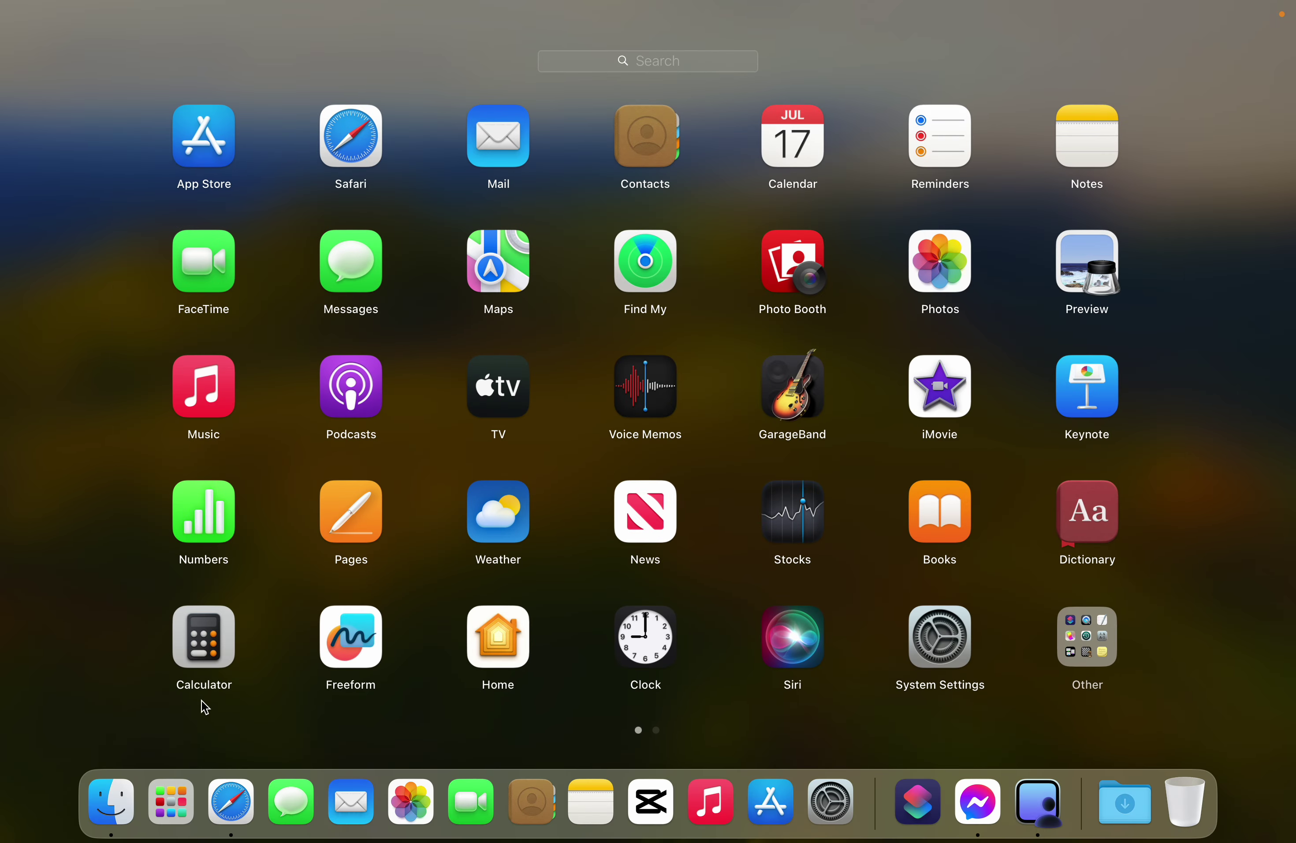
# Step: Search the App Store for 'pug', then return to Safari's bluestacks results
pyautogui.click(769, 808)
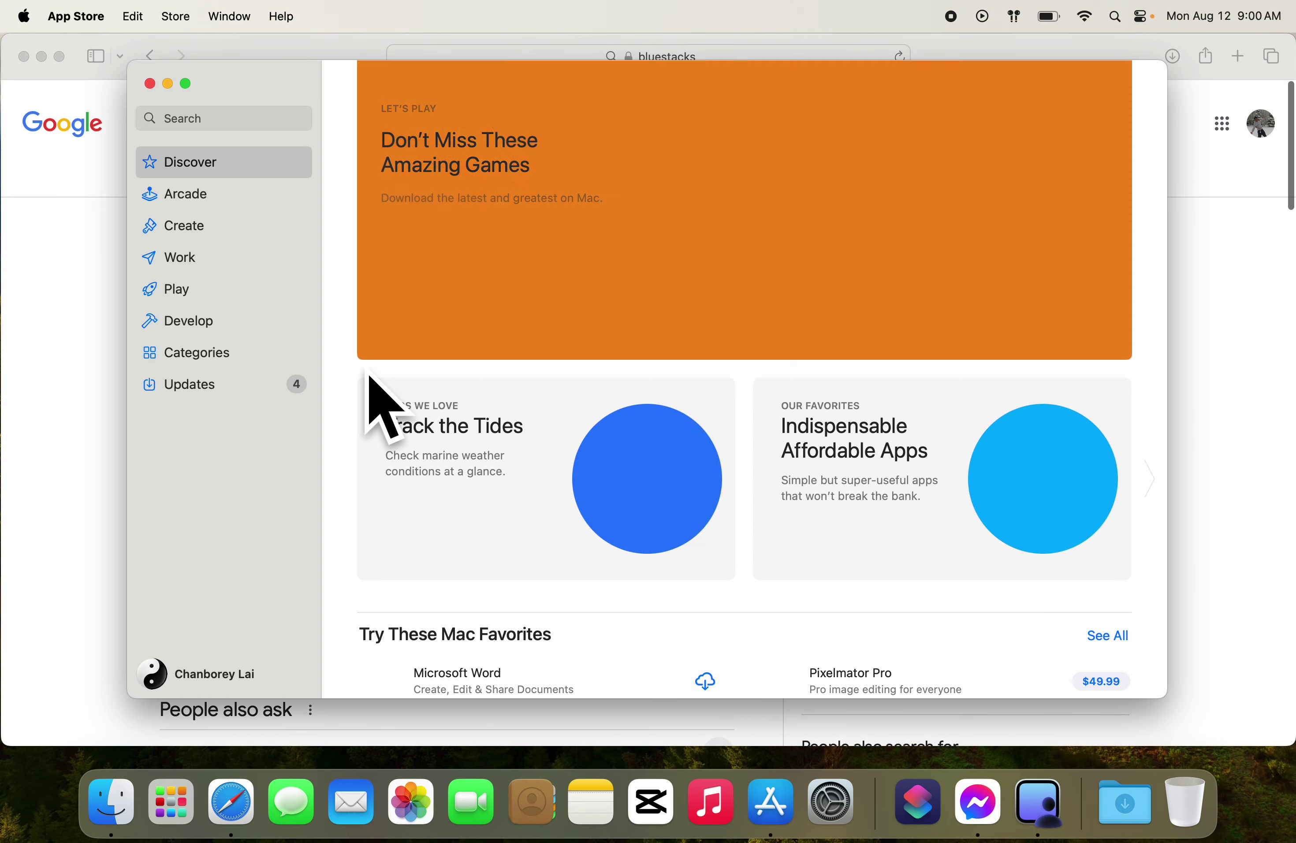
pyautogui.click(213, 118)
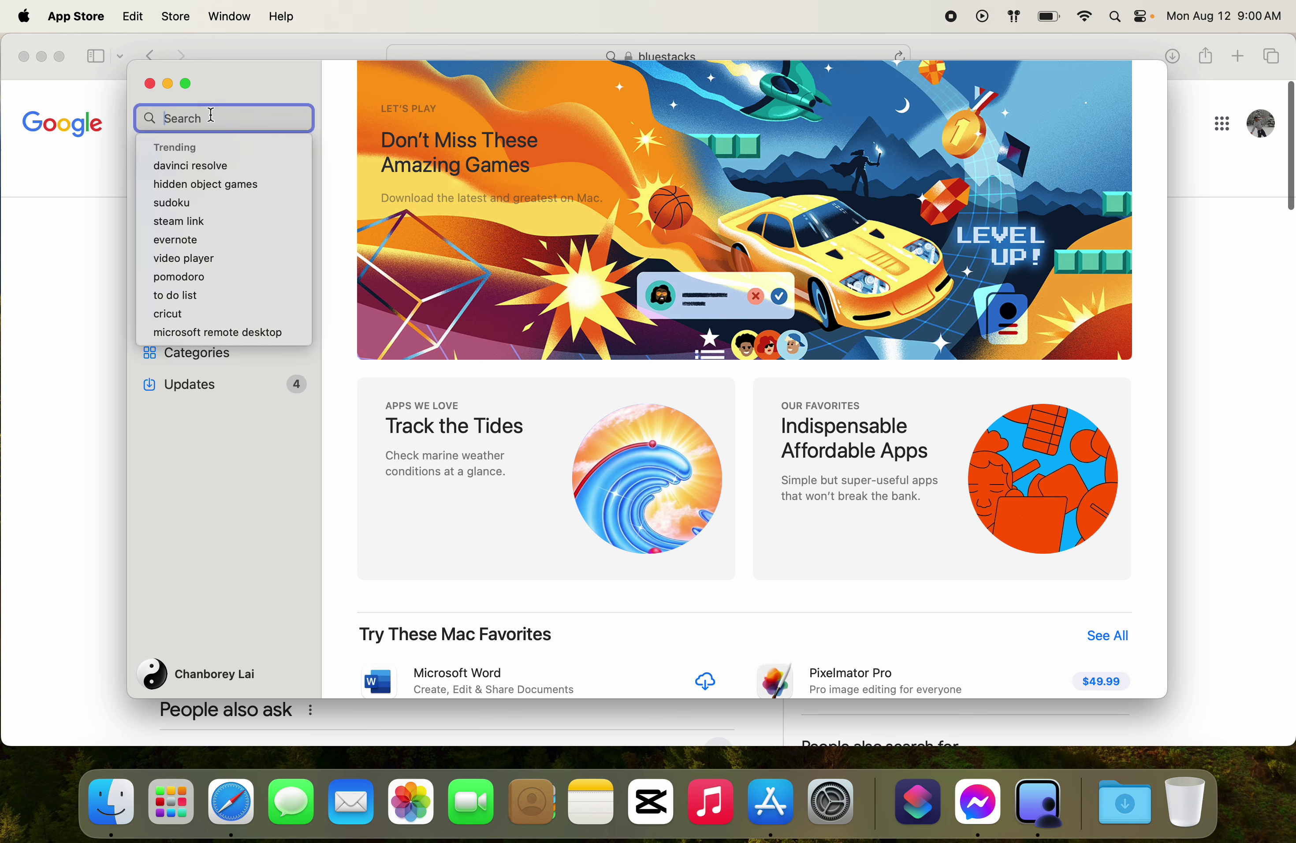
pyautogui.write('pu')
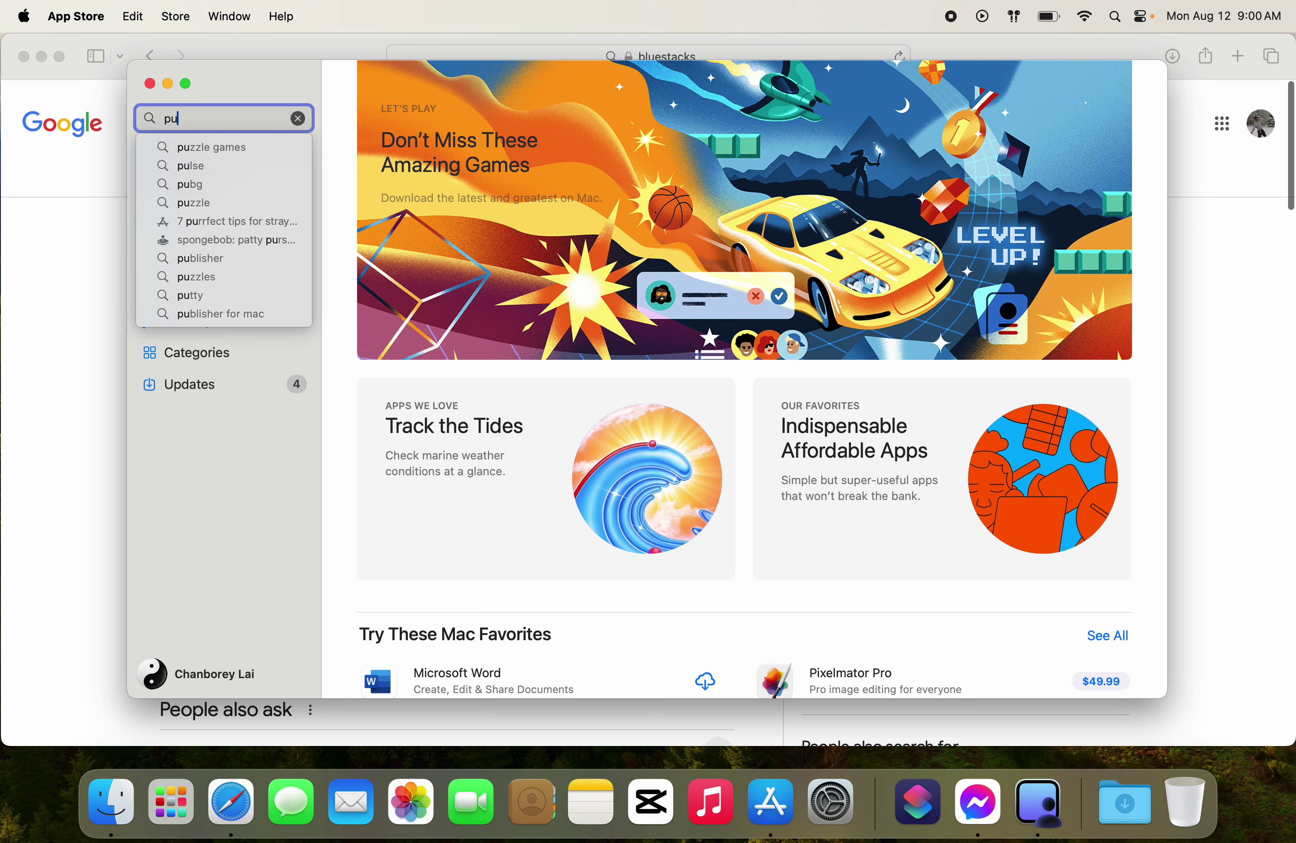
pyautogui.write('g')
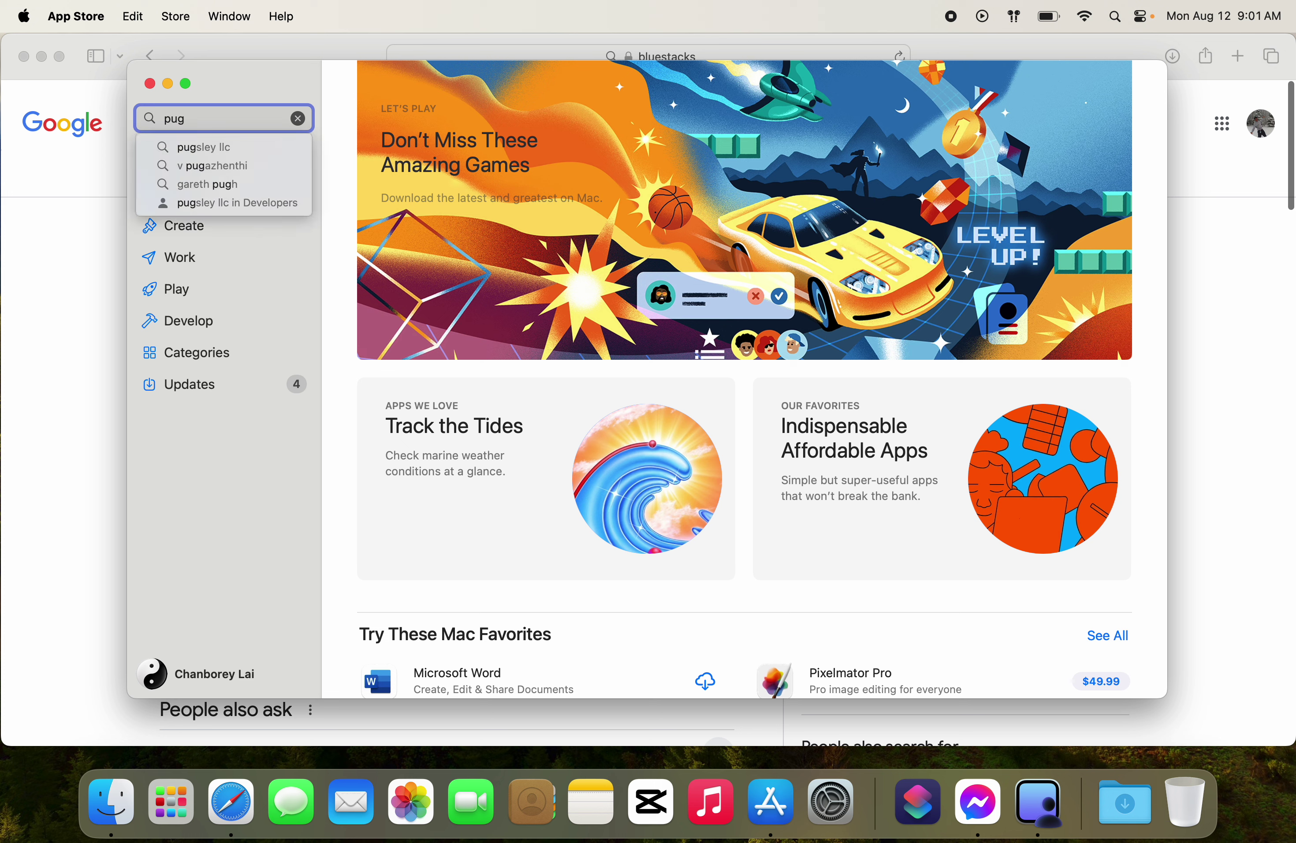
pyautogui.click(149, 83)
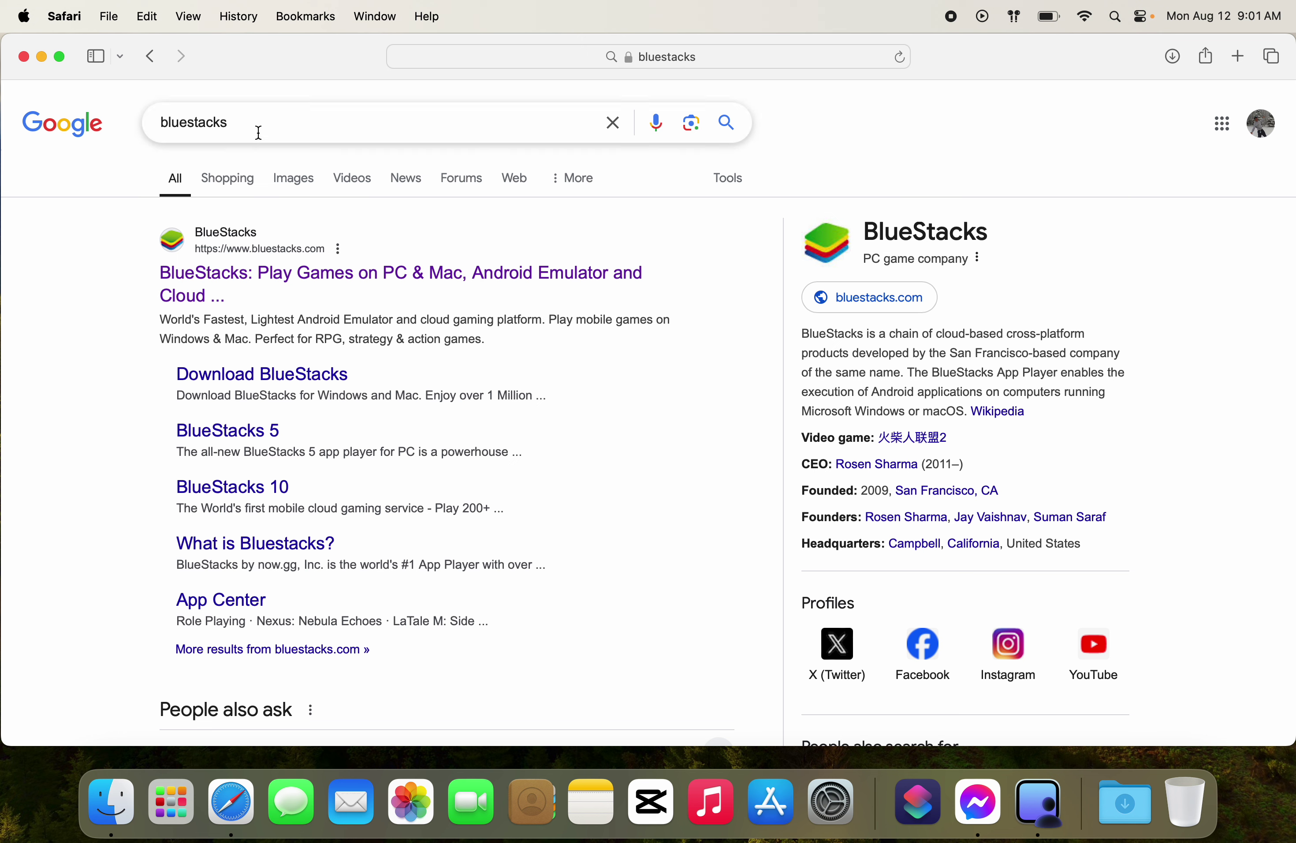
# Step: Download the BlueStacks installer from bluestacks.com and open it from Downloads
pyautogui.moveTo(227, 123); pyautogui.dragTo(140, 122)
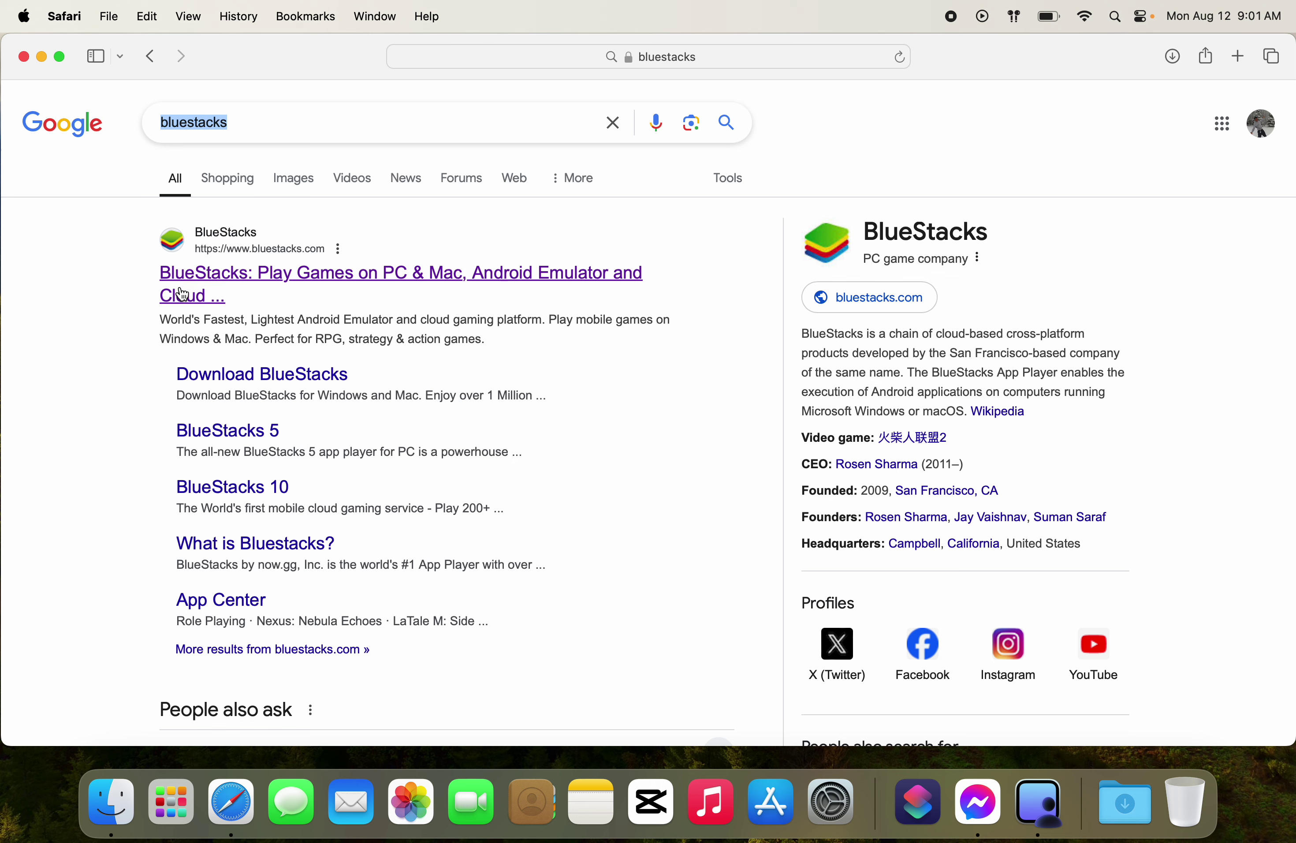
pyautogui.click(273, 284)
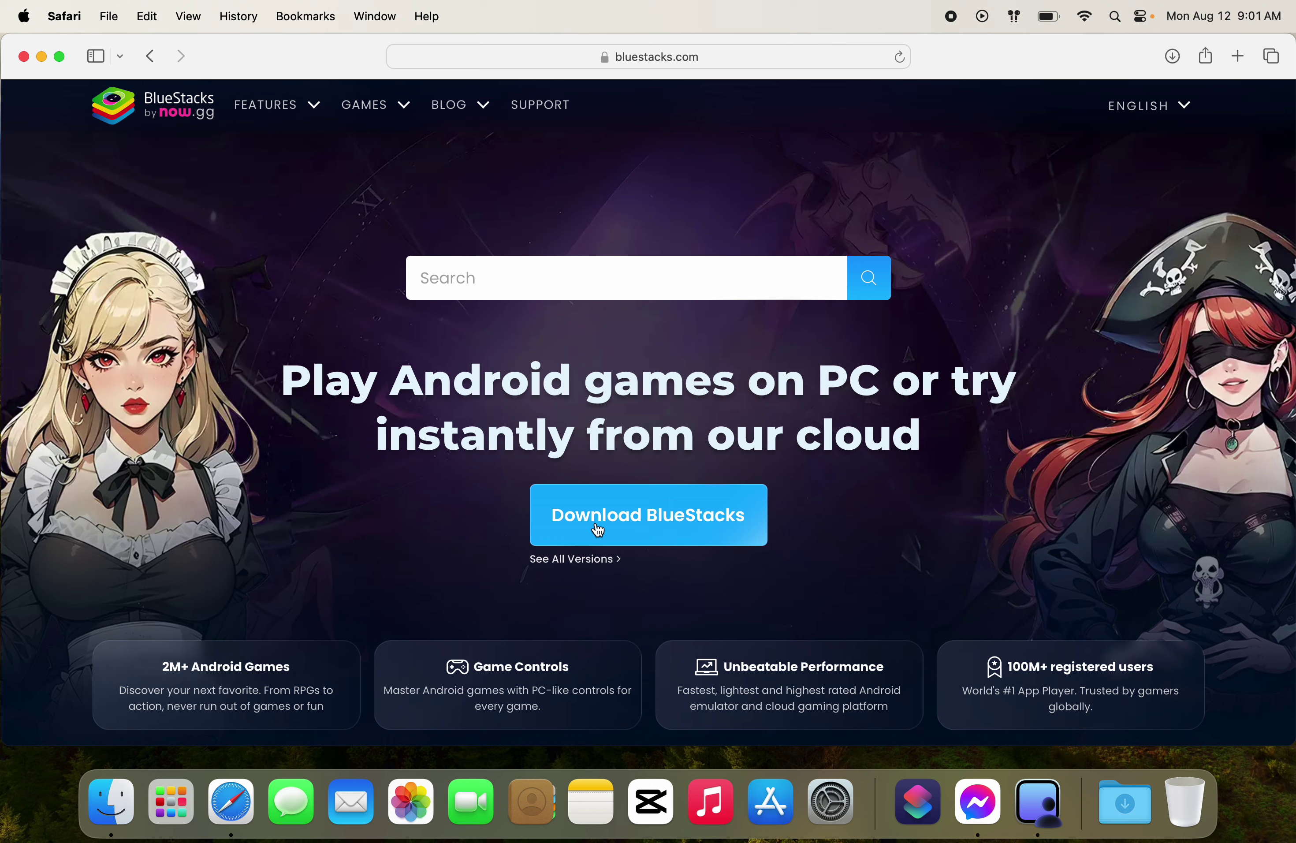
pyautogui.click(636, 524)
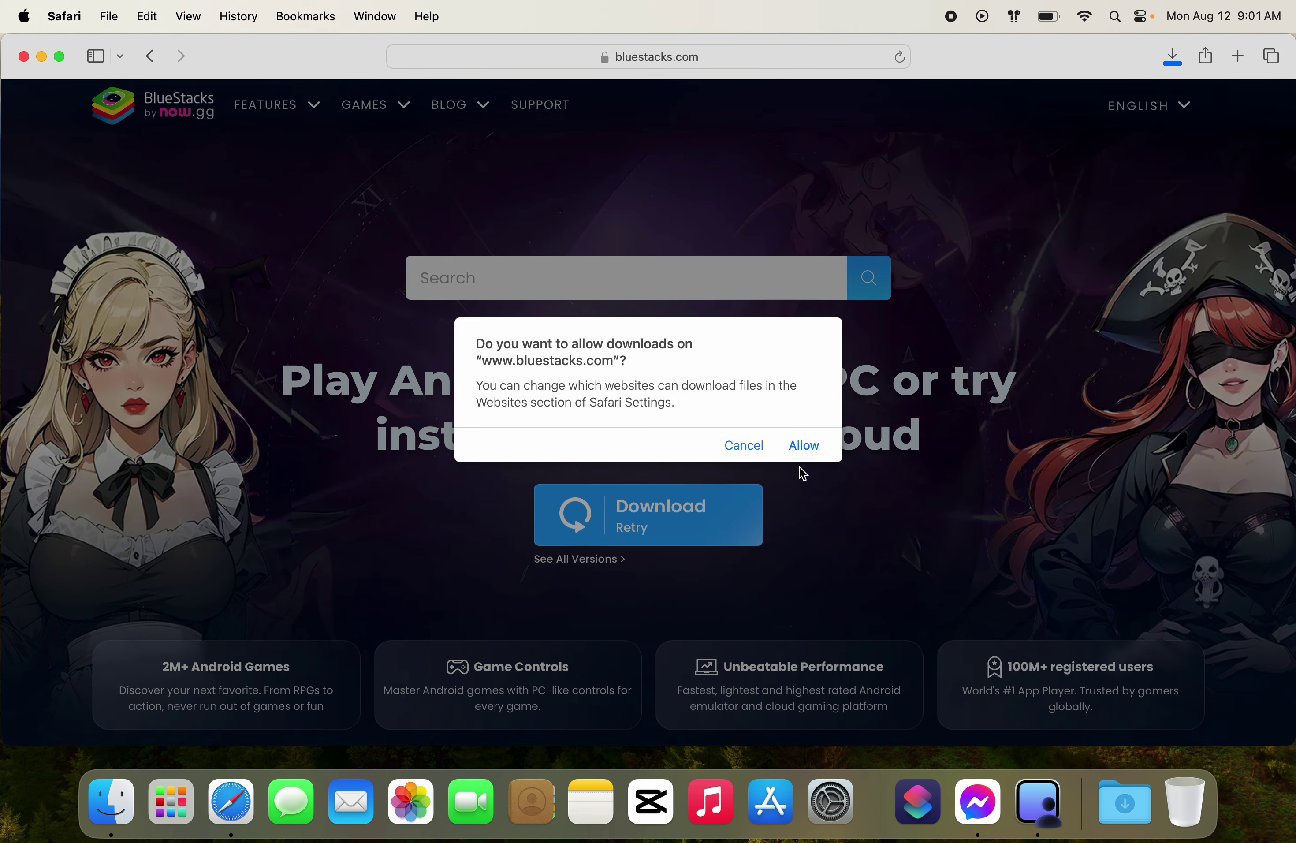
pyautogui.click(805, 448)
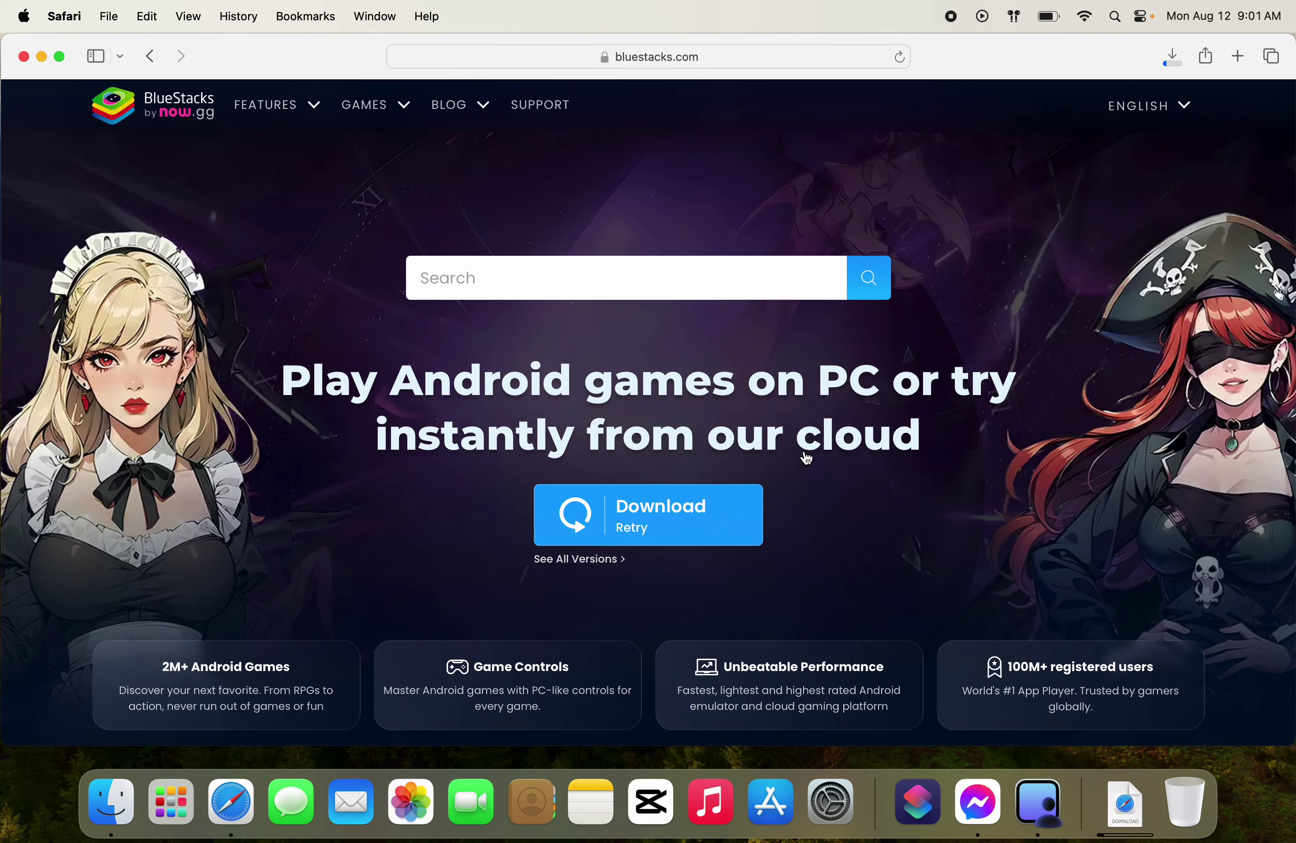
pyautogui.click(1122, 806)
pyautogui.click(1124, 679)
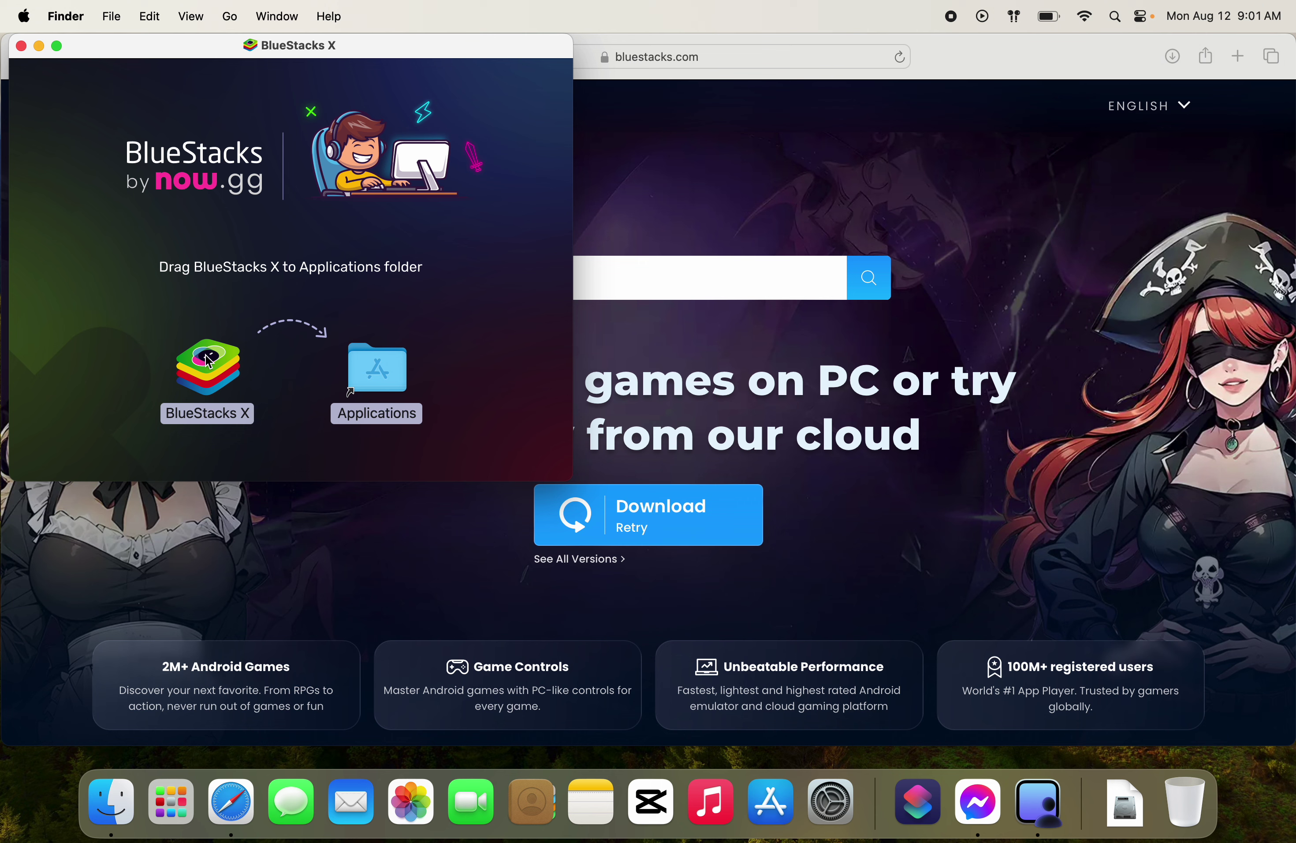
# Step: Launch BlueStacks X from the installer disk image using its right-click Open option
pyautogui.rightClick(222, 379)
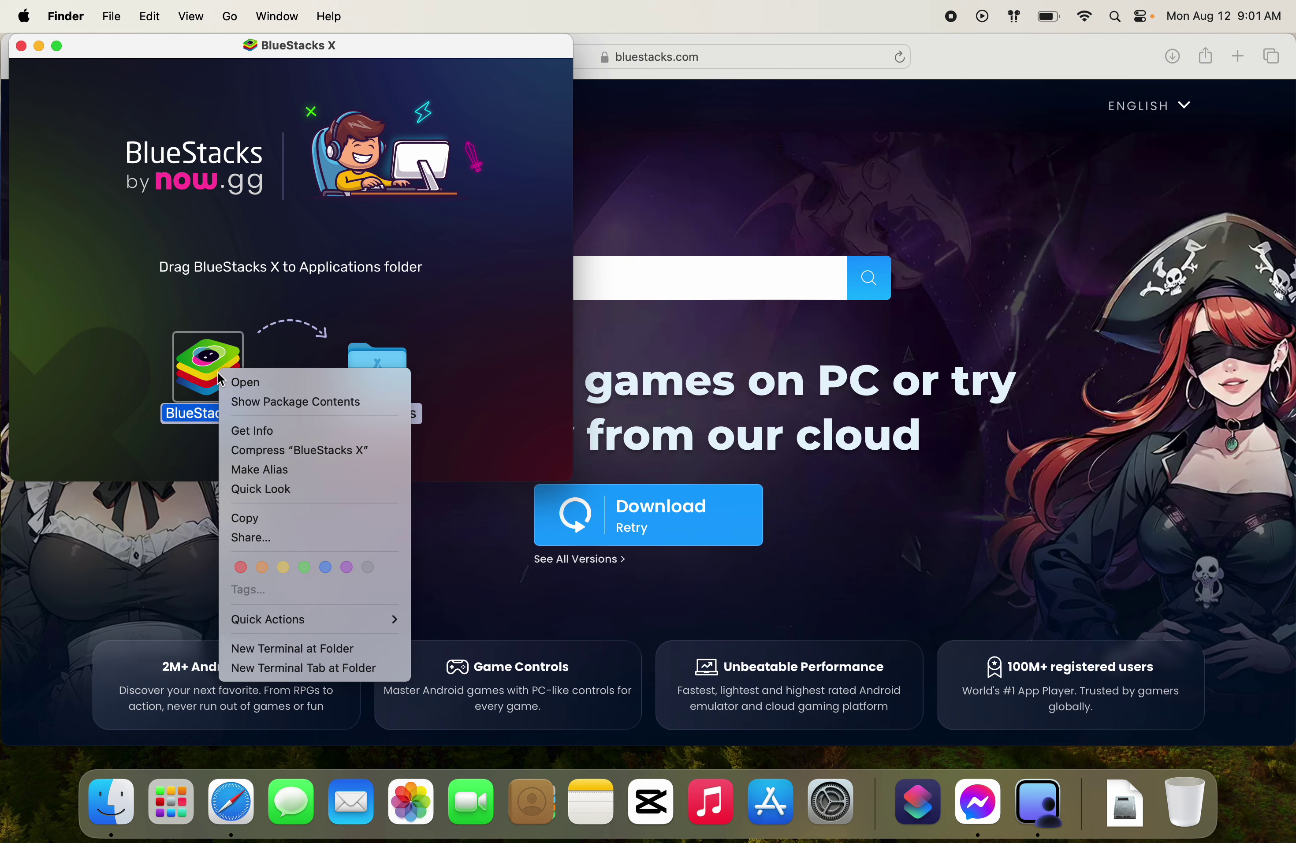
pyautogui.click(408, 305)
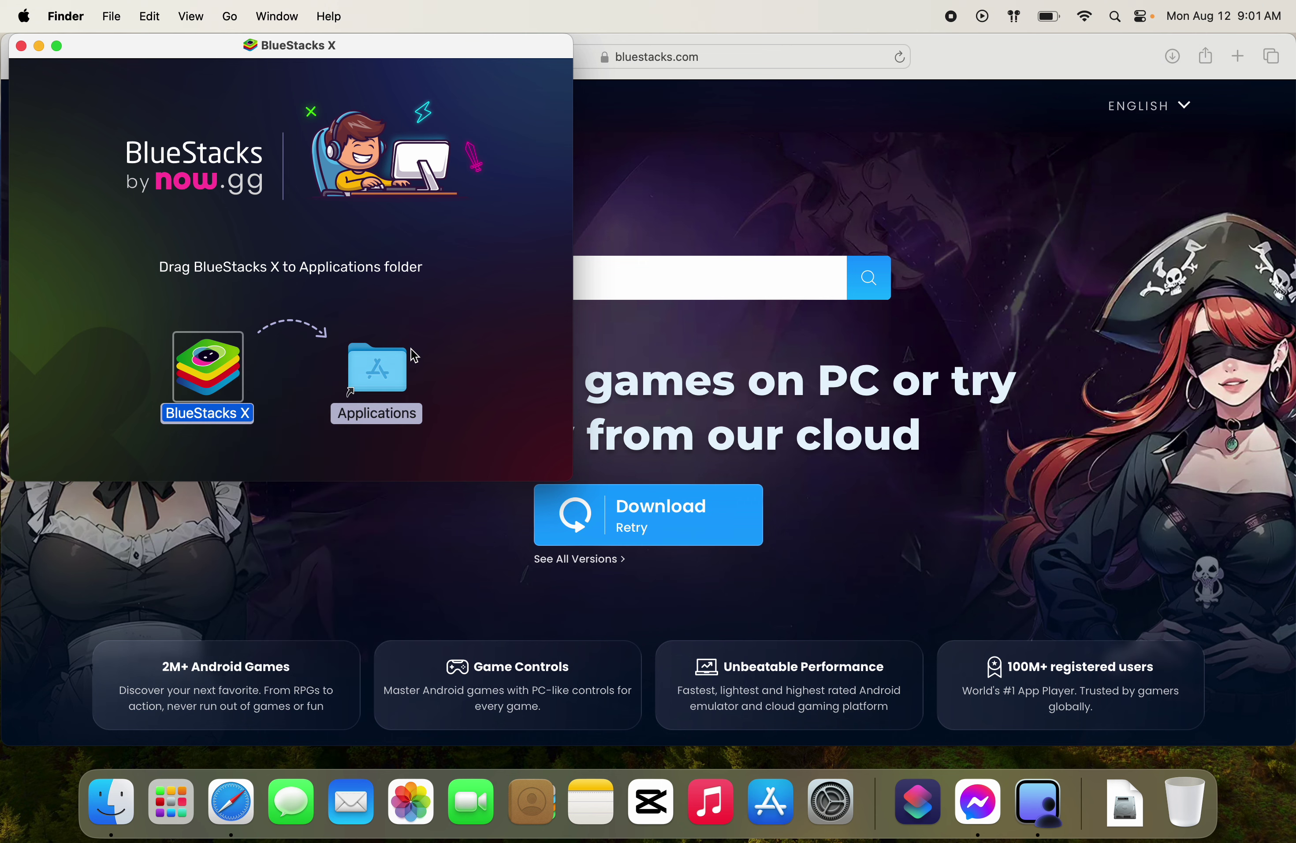
pyautogui.doubleClick(415, 355)
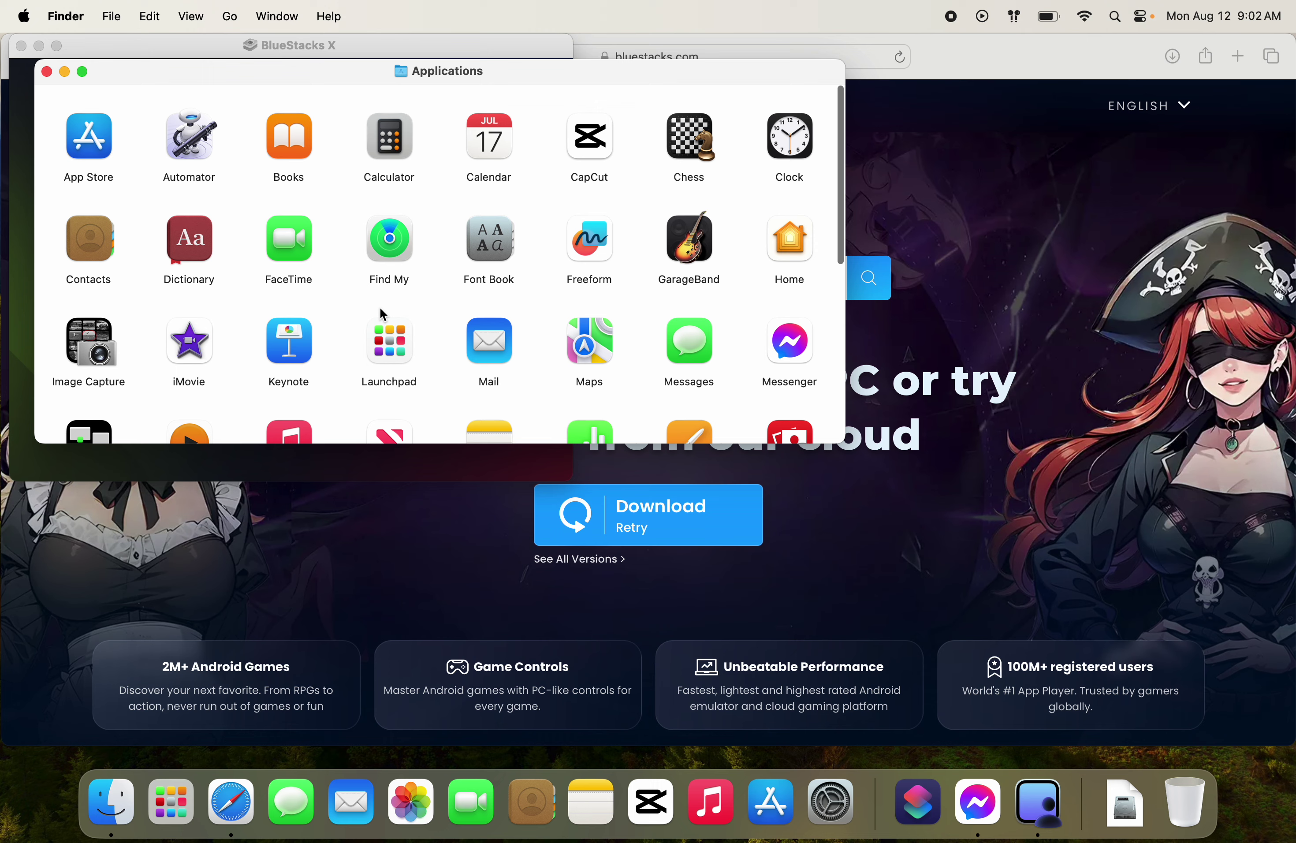
pyautogui.scroll(-5, 383, 315)
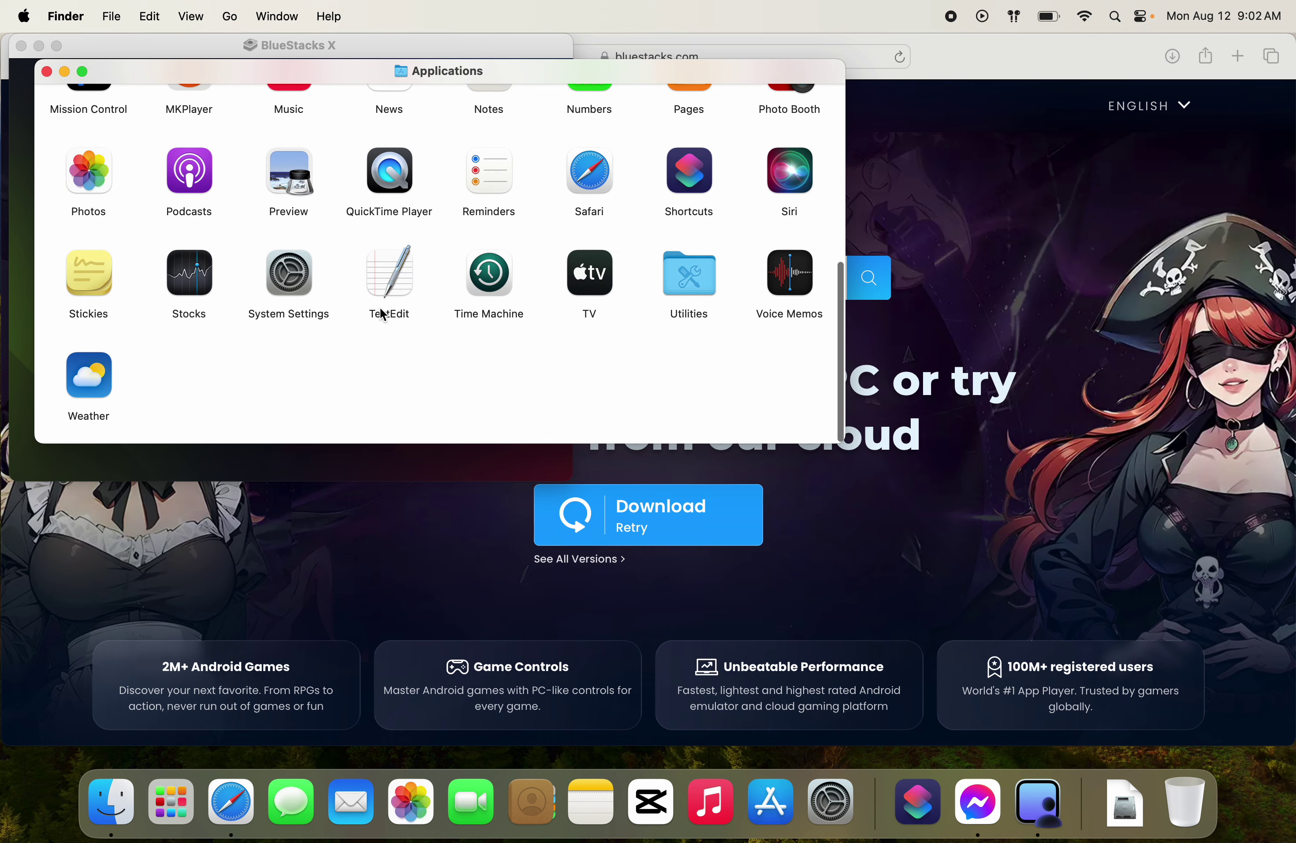
pyautogui.scroll(10, 384, 314)
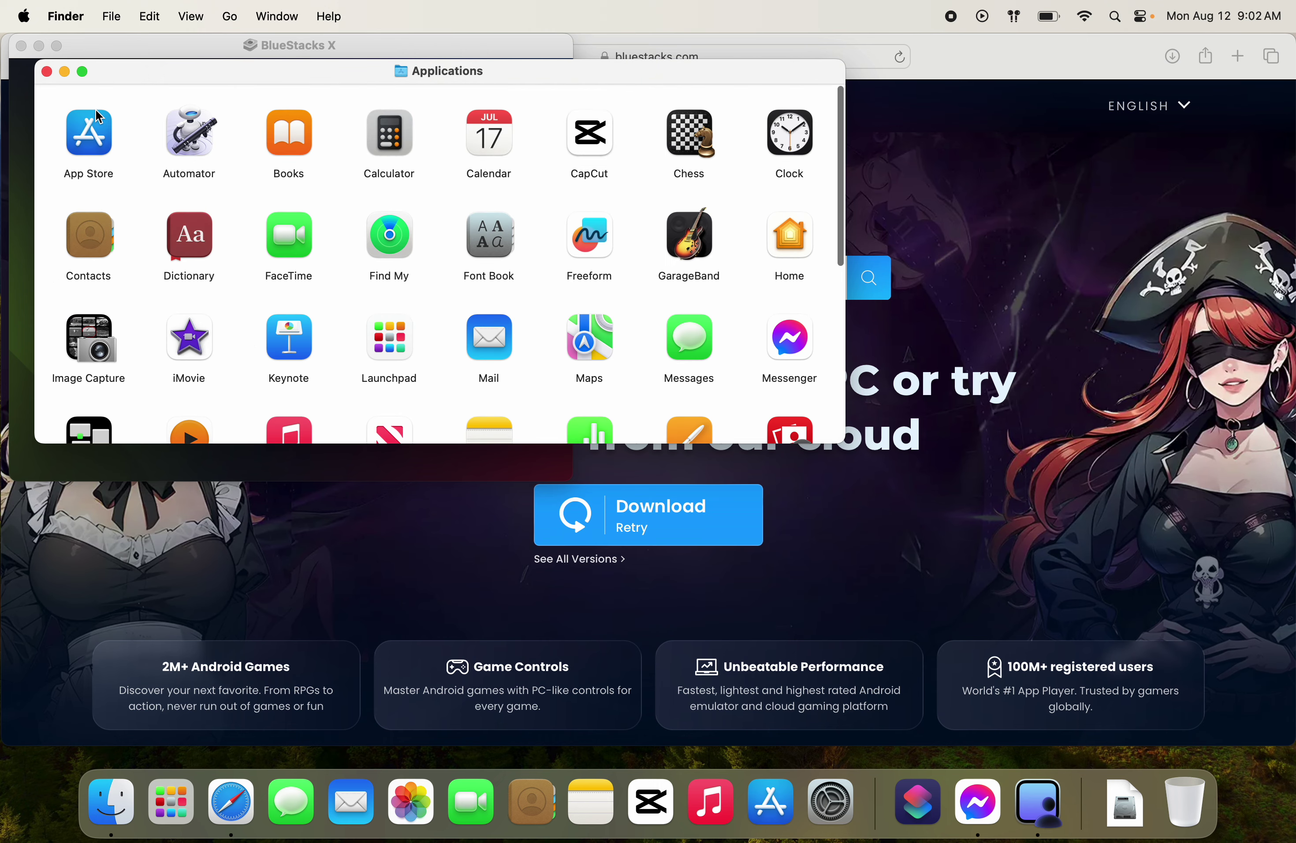
pyautogui.click(47, 71)
pyautogui.rightClick(229, 367)
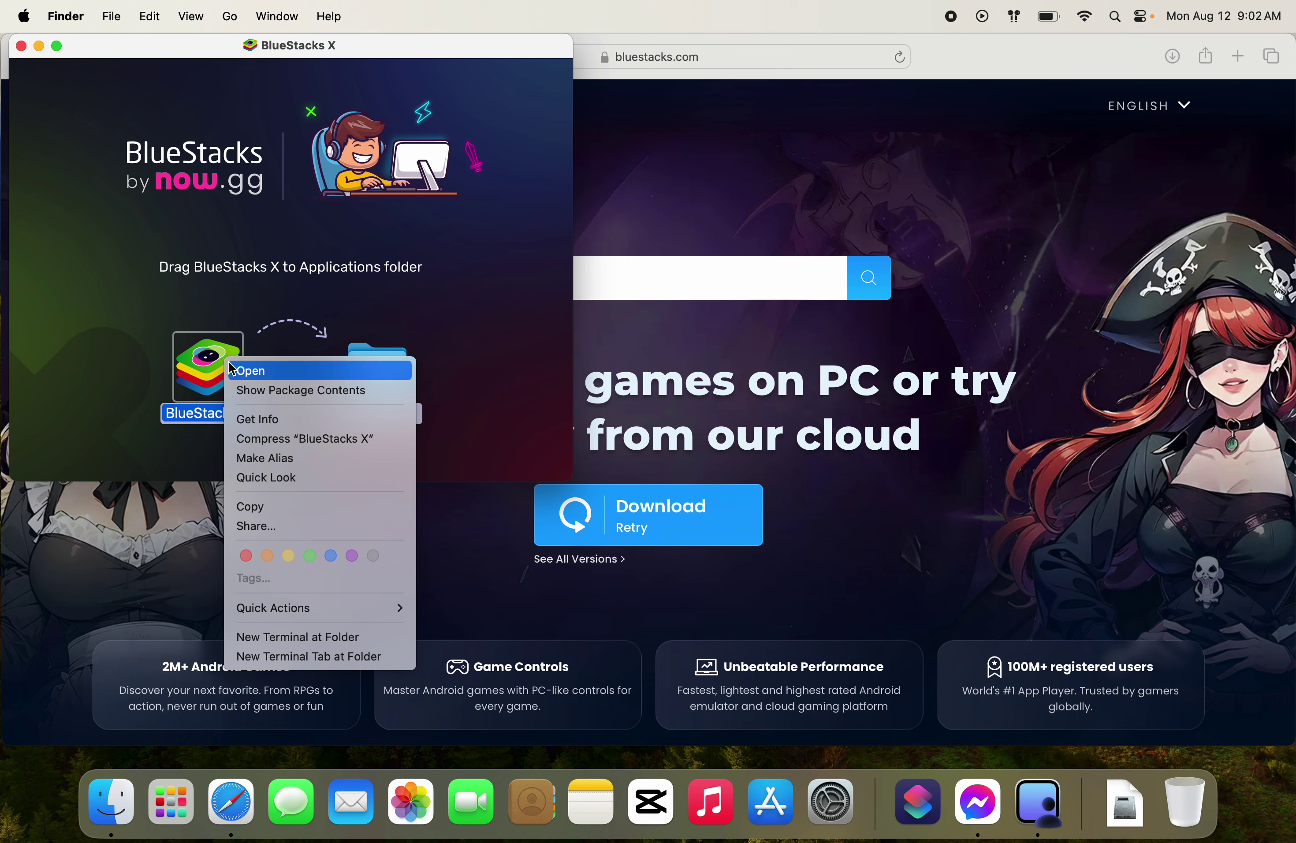
pyautogui.click(259, 378)
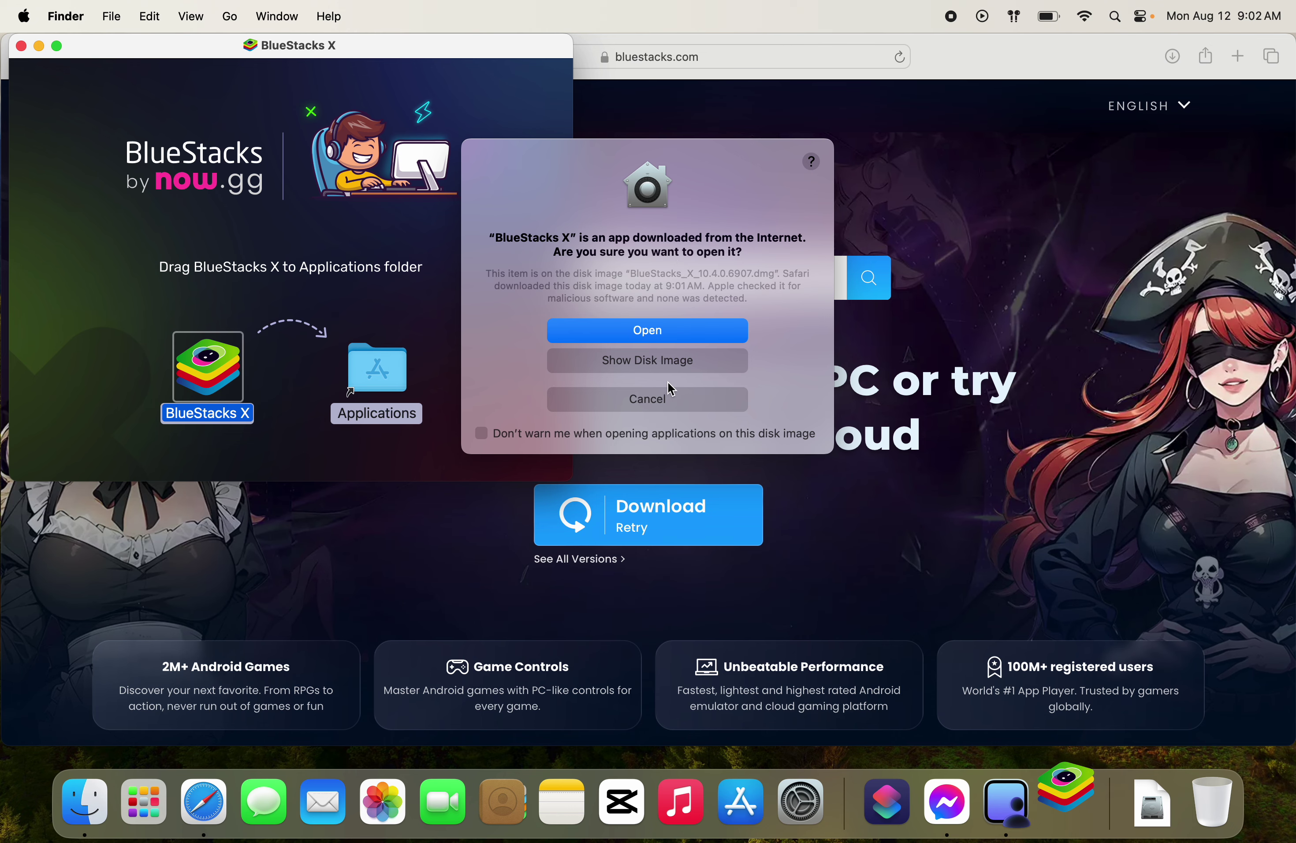
# Step: Confirm opening BlueStacks X, dismiss the search tip, and browse the Cloud Games page
pyautogui.click(673, 330)
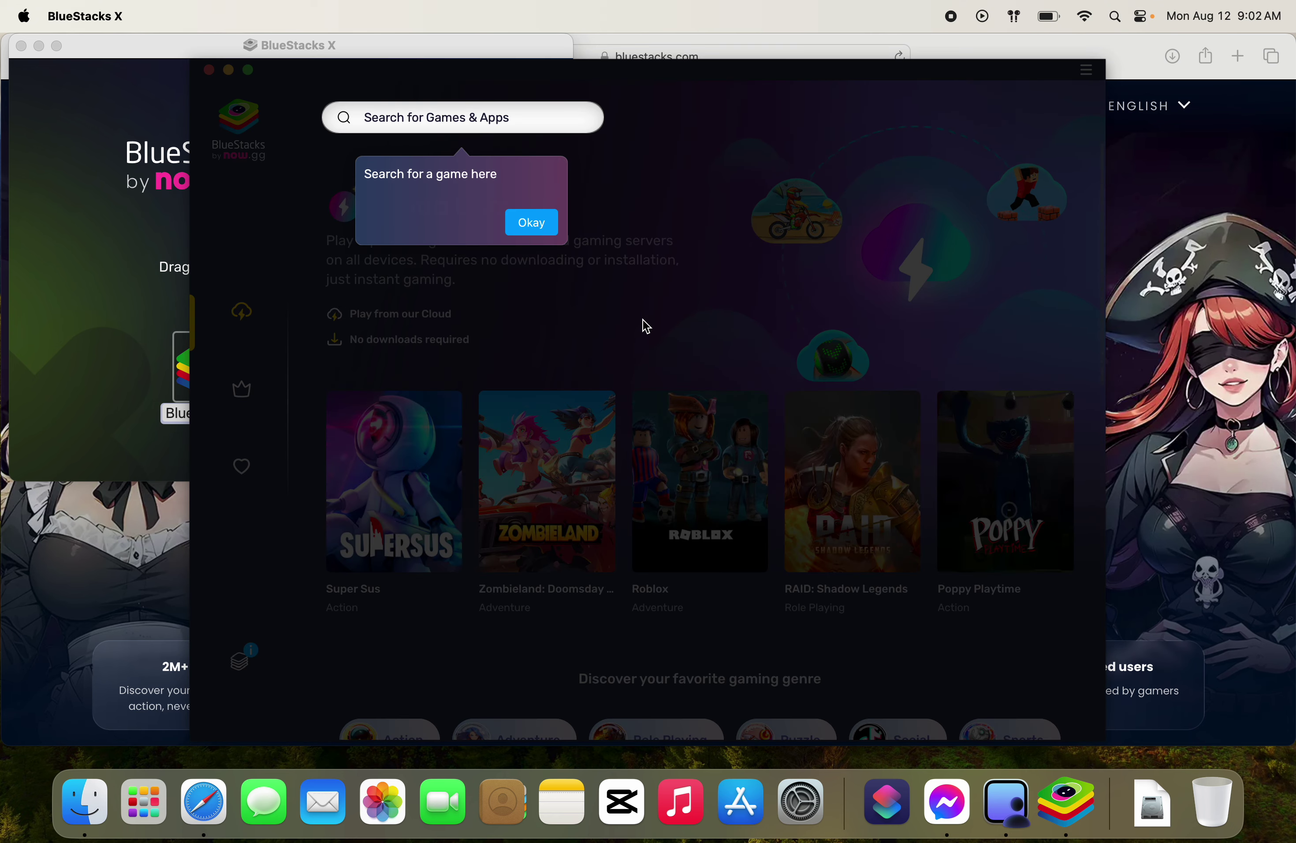
pyautogui.click(531, 223)
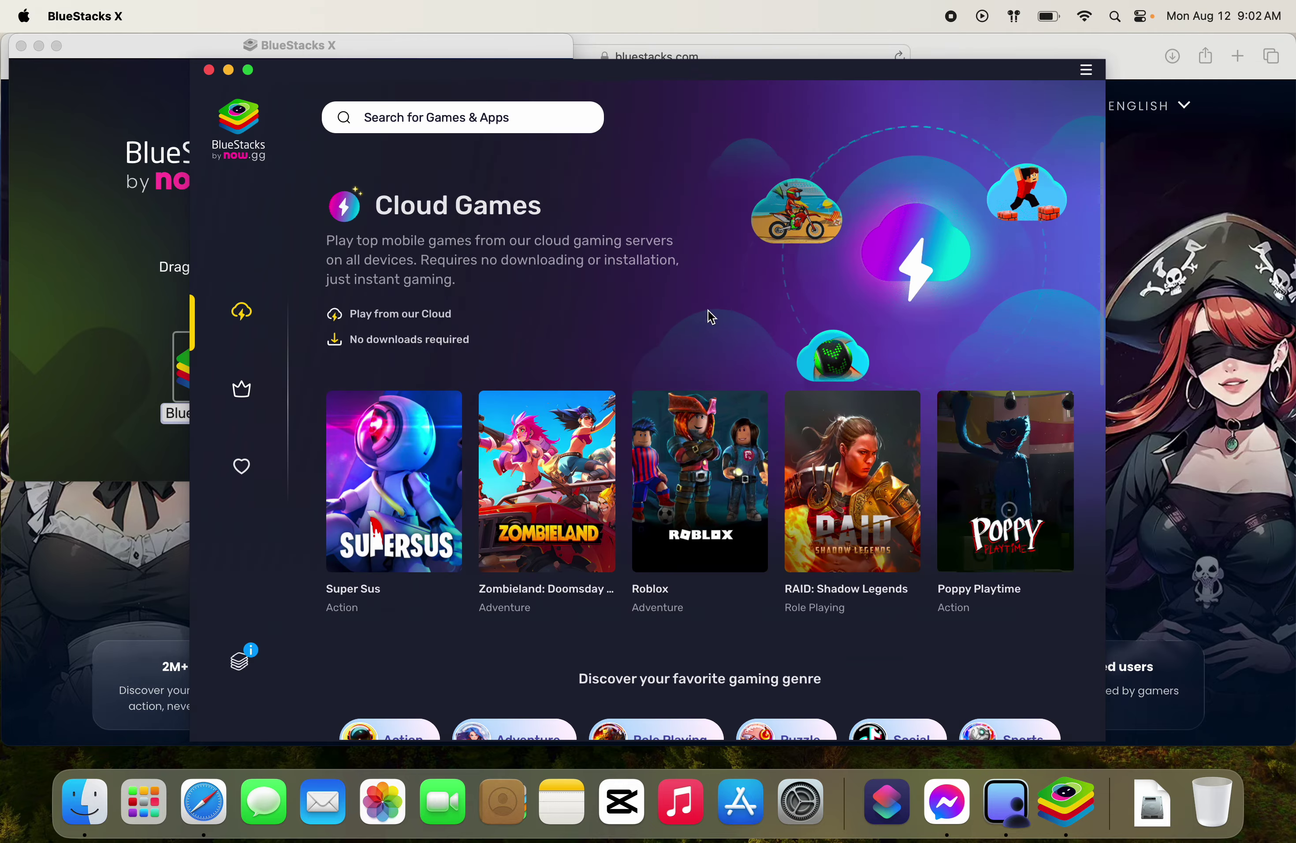
pyautogui.scroll(-8, 709, 318)
pyautogui.scroll(-8, 612, 267)
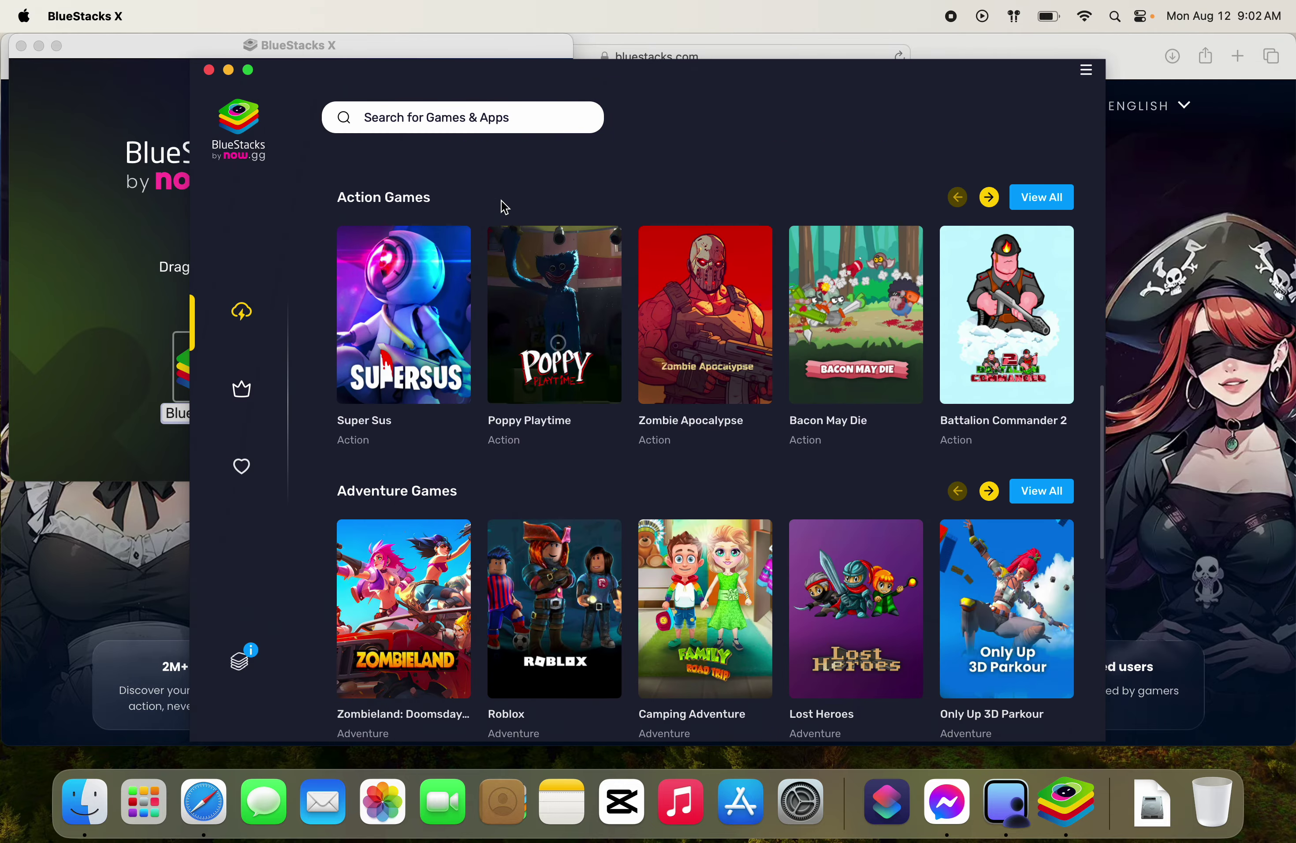
pyautogui.scroll(15, 500, 206)
# Step: Search BlueStacks X for 'pugb' and open the PUBG MOBILE result
pyautogui.click(467, 117)
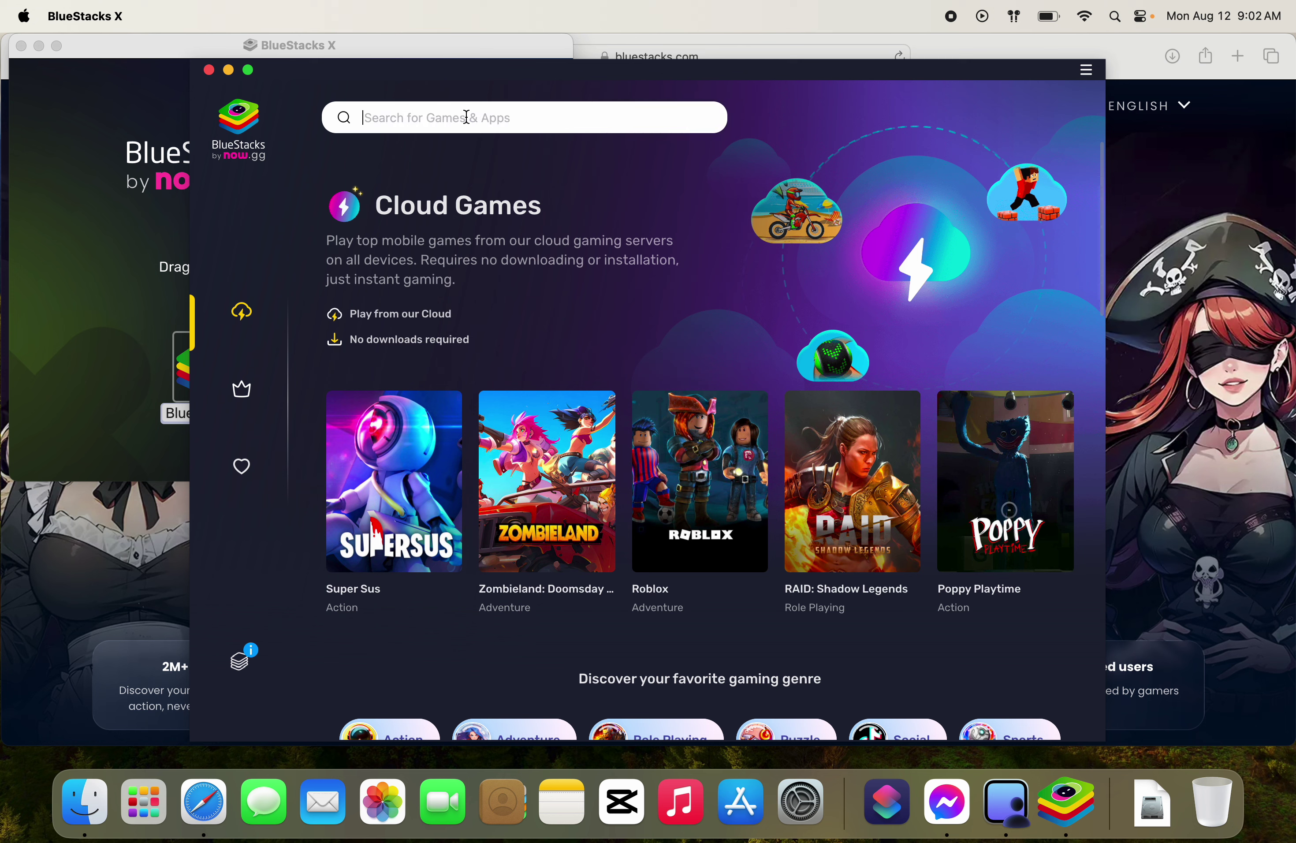
pyautogui.write('pug')
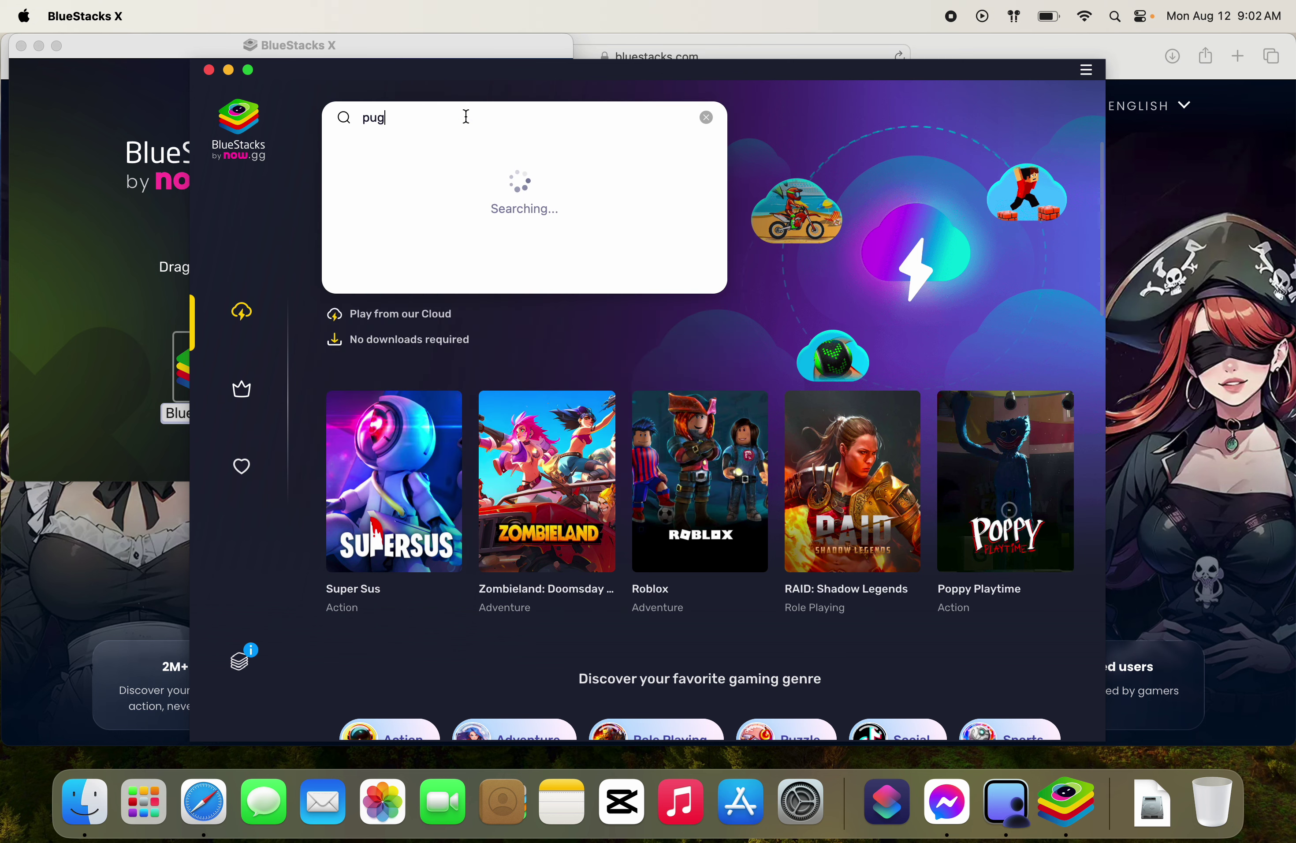
pyautogui.write('b')
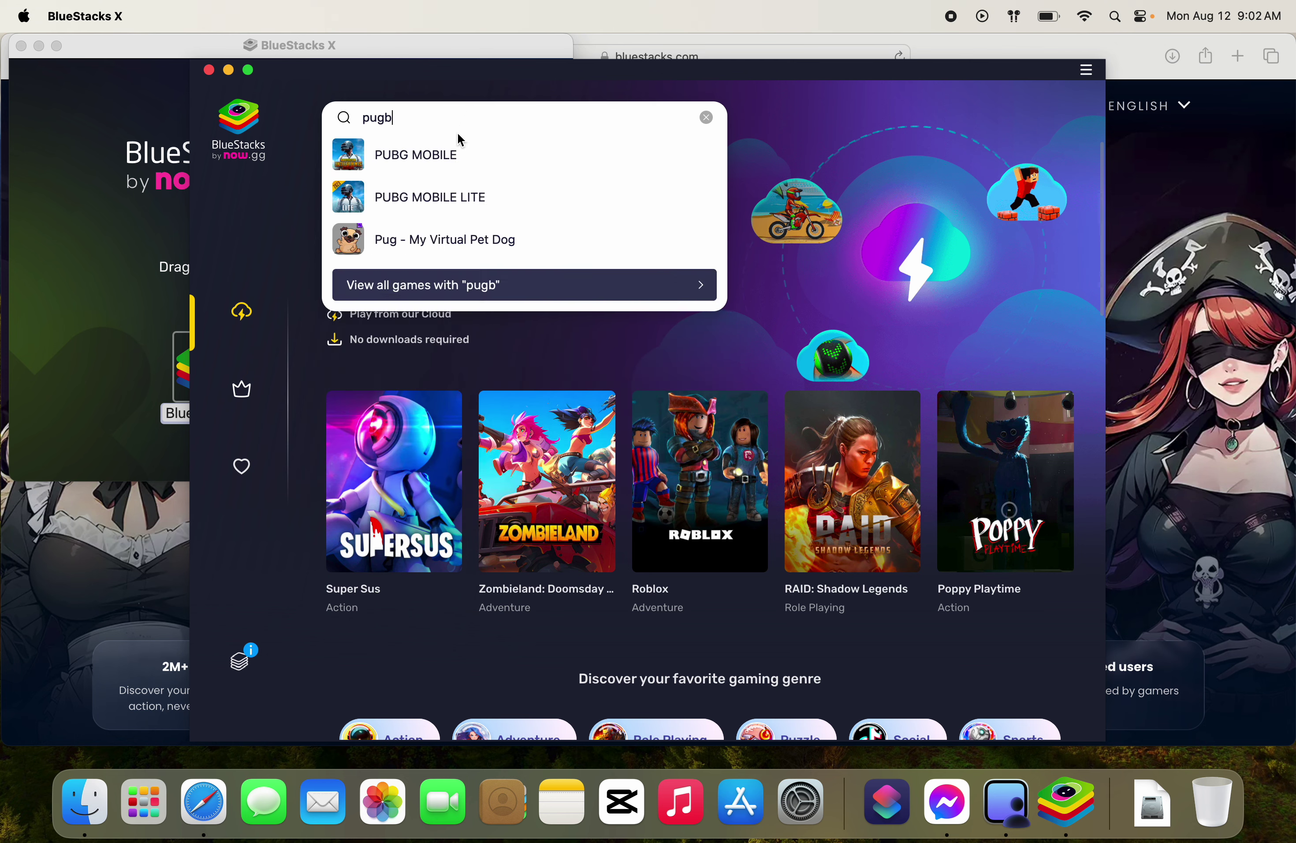
pyautogui.moveTo(447, 174)
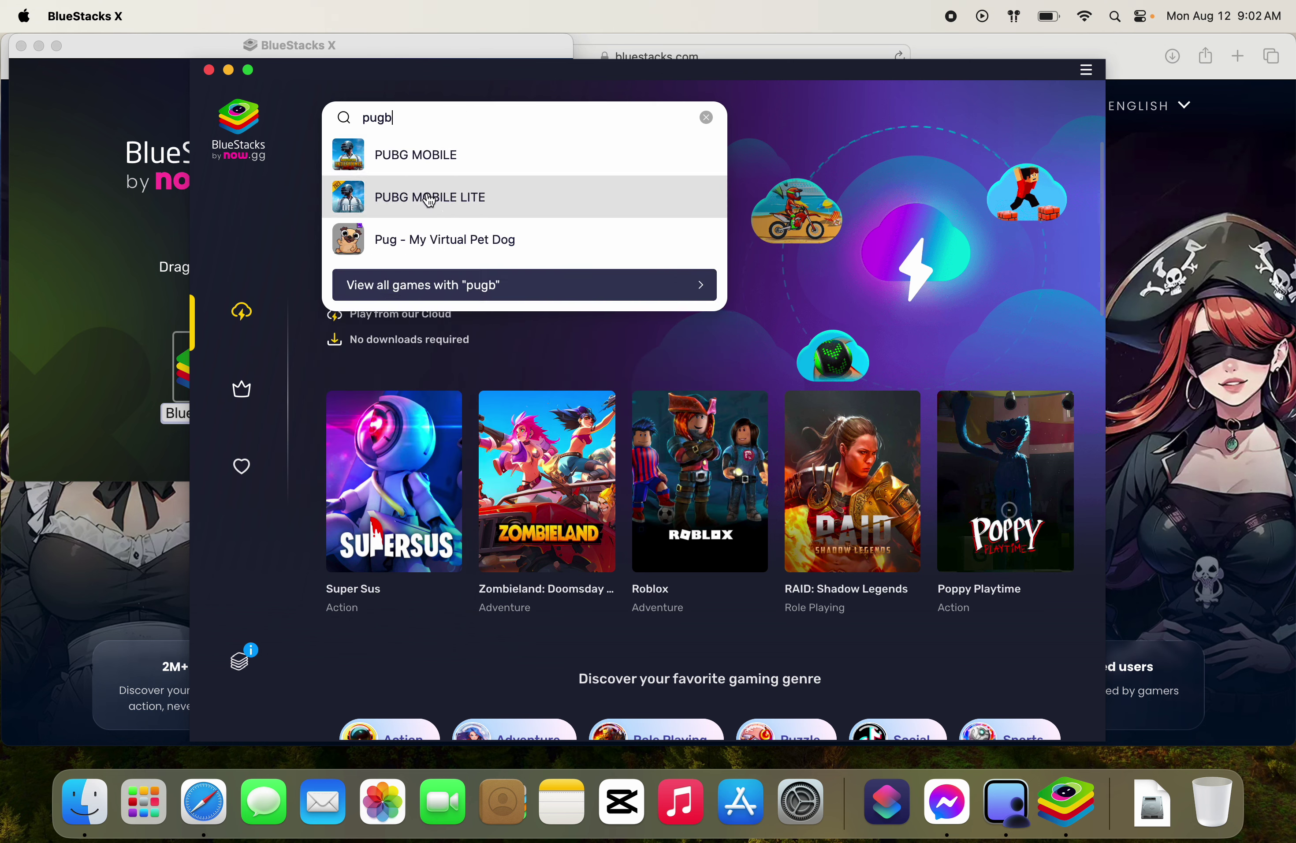
pyautogui.click(408, 173)
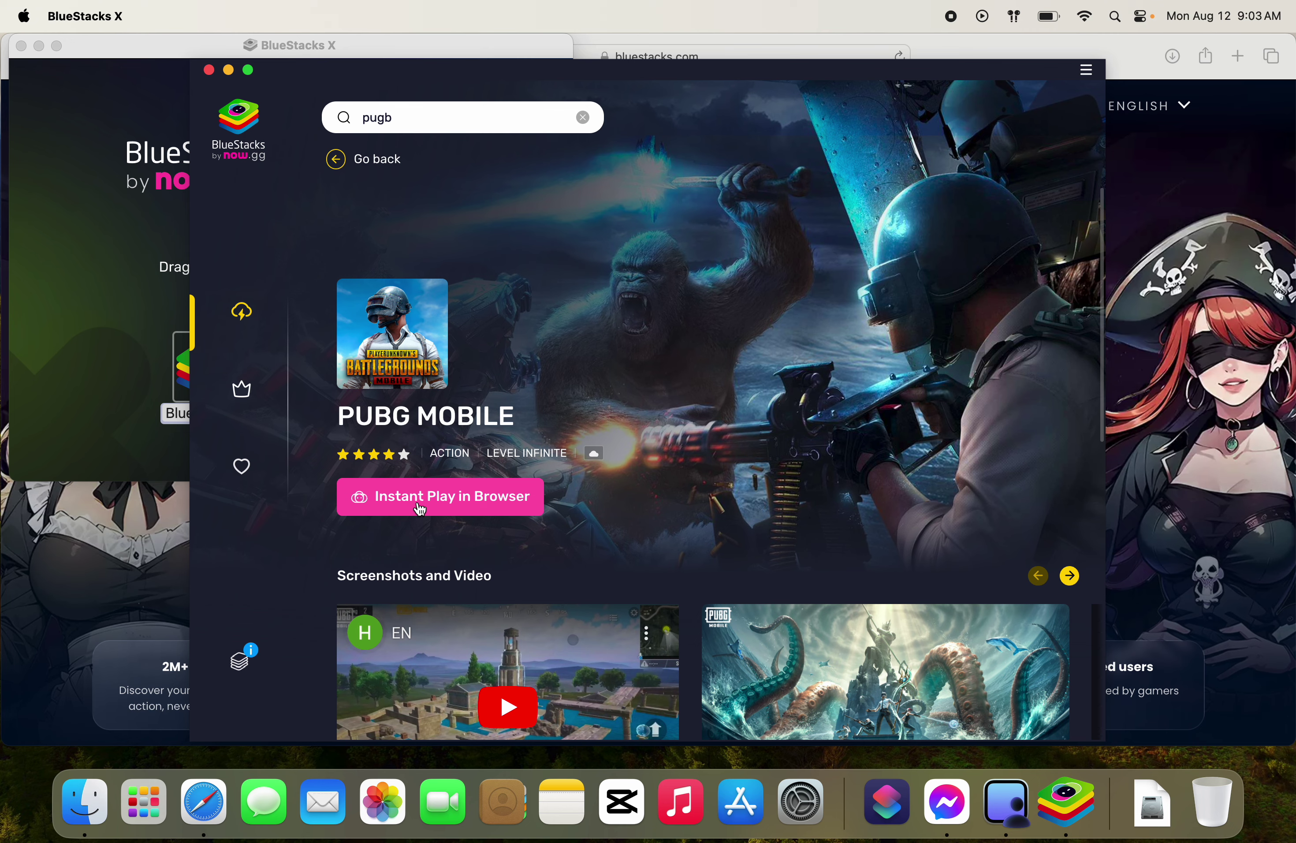
# Step: Start PUBG MOBILE with Instant Play in Browser and return to its tab during the ad
pyautogui.click(420, 509)
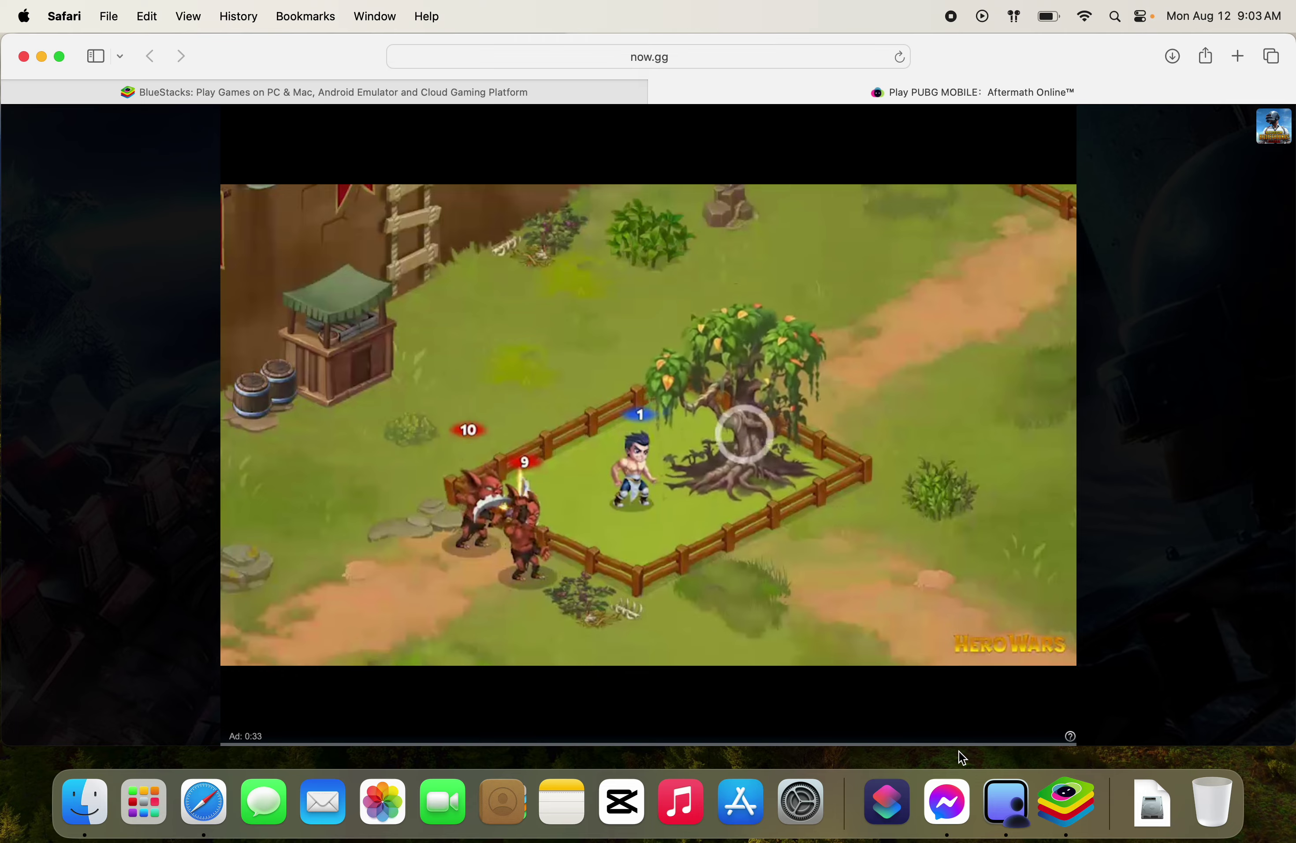
pyautogui.moveTo(621, 718)
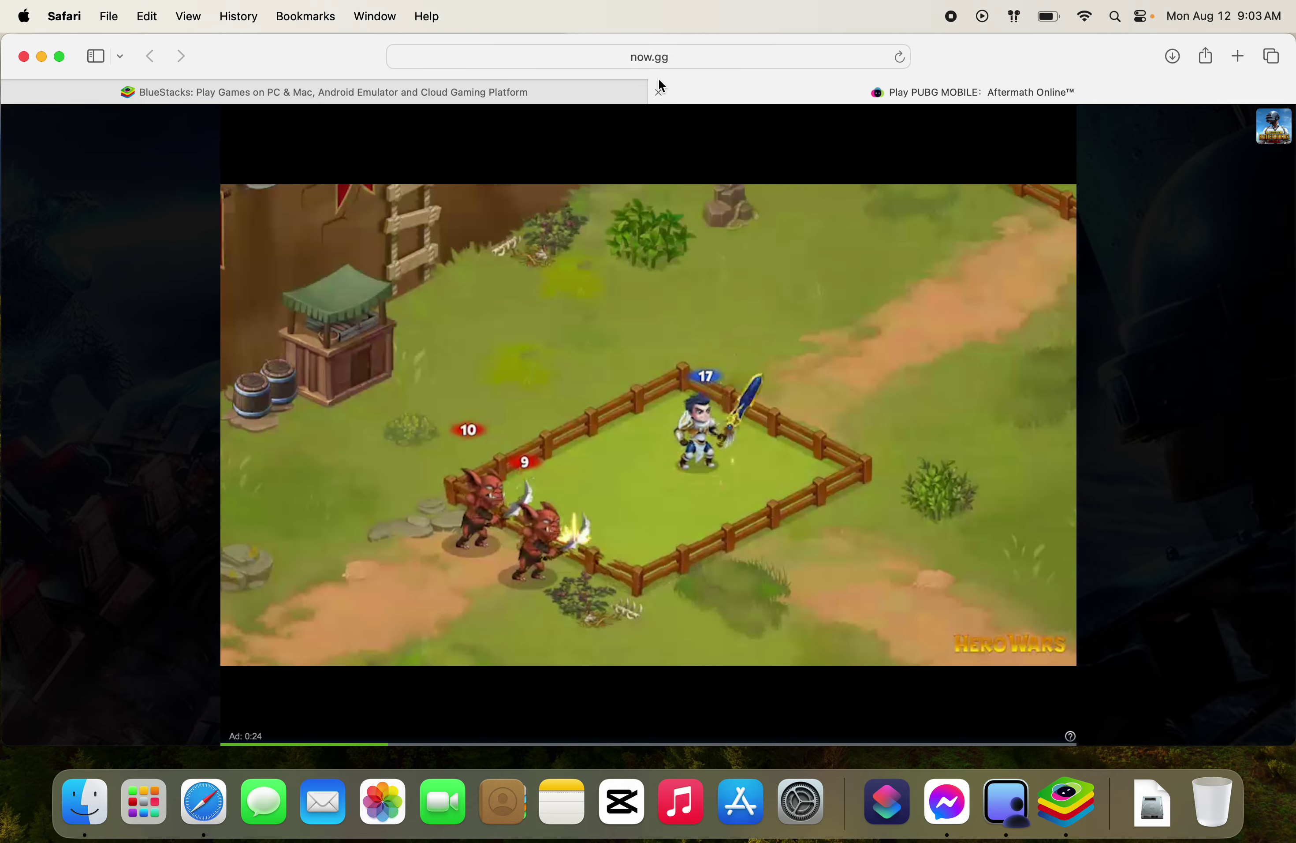
pyautogui.click(503, 87)
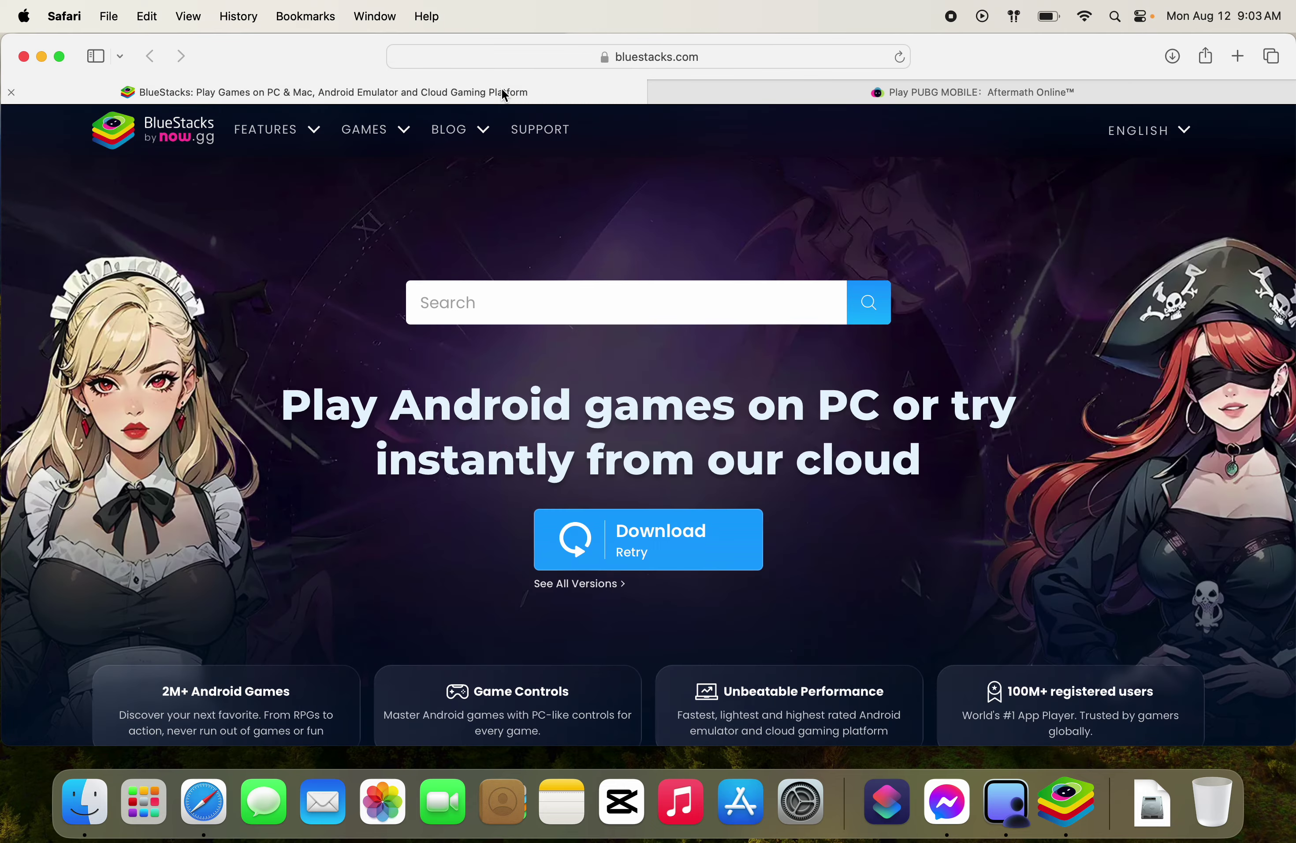
pyautogui.click(696, 92)
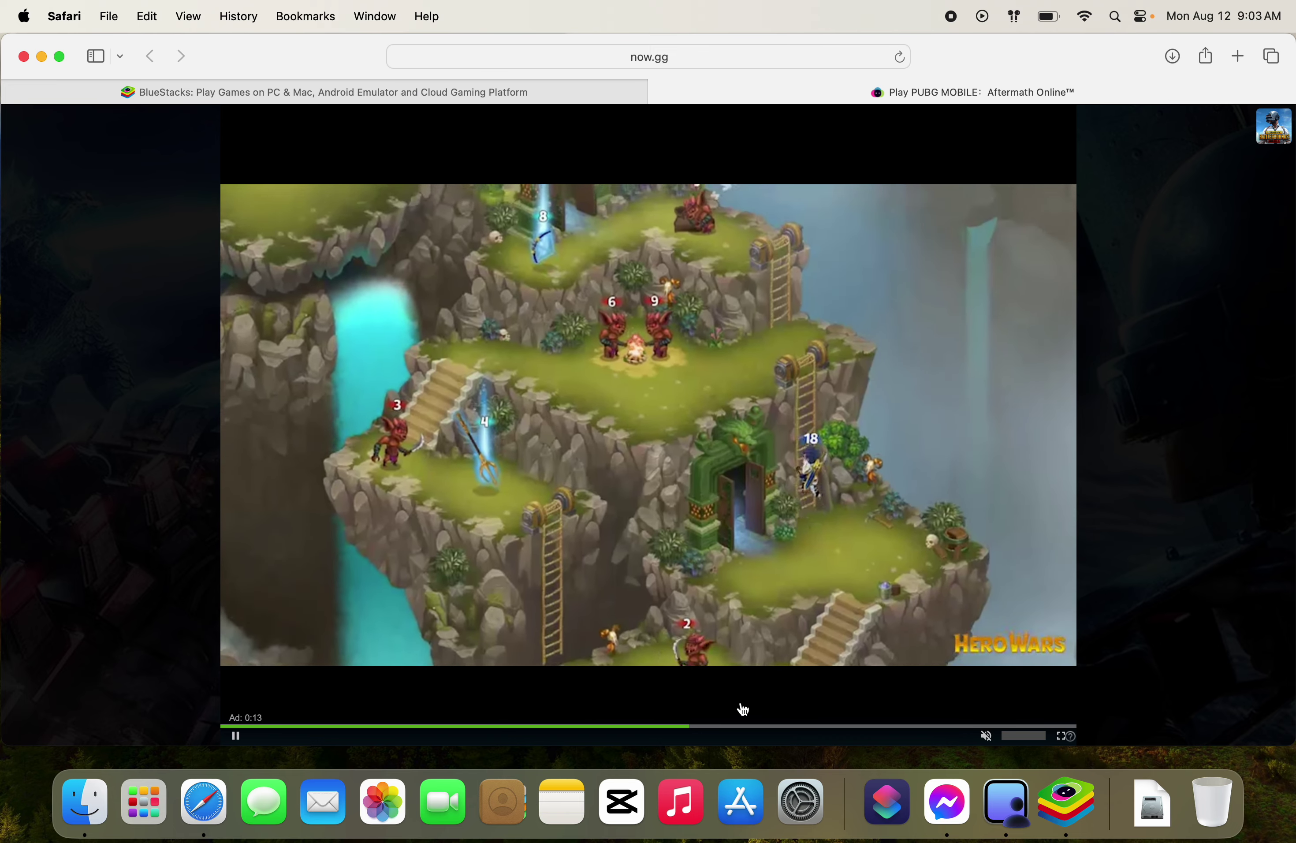
pyautogui.click(1059, 807)
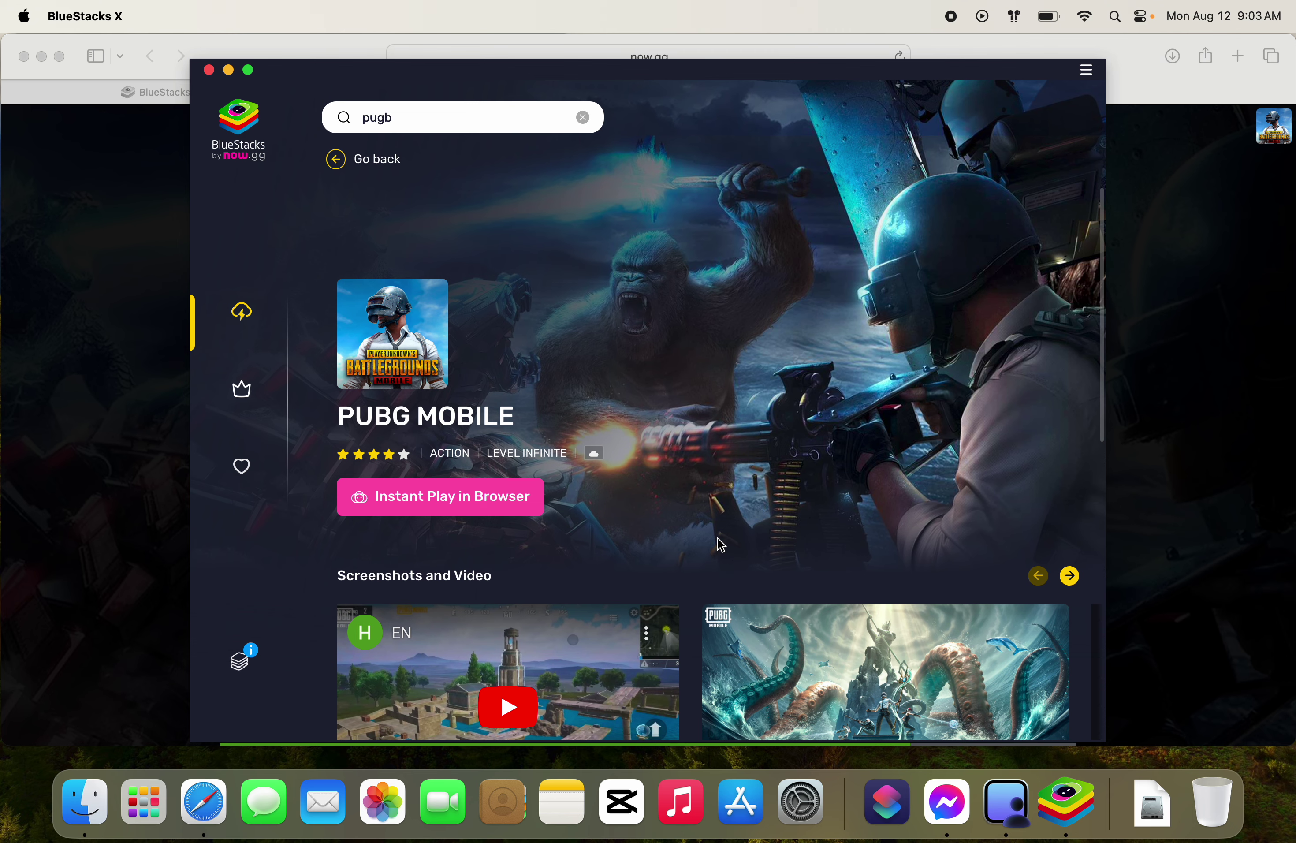
pyautogui.scroll(-10, 752, 542)
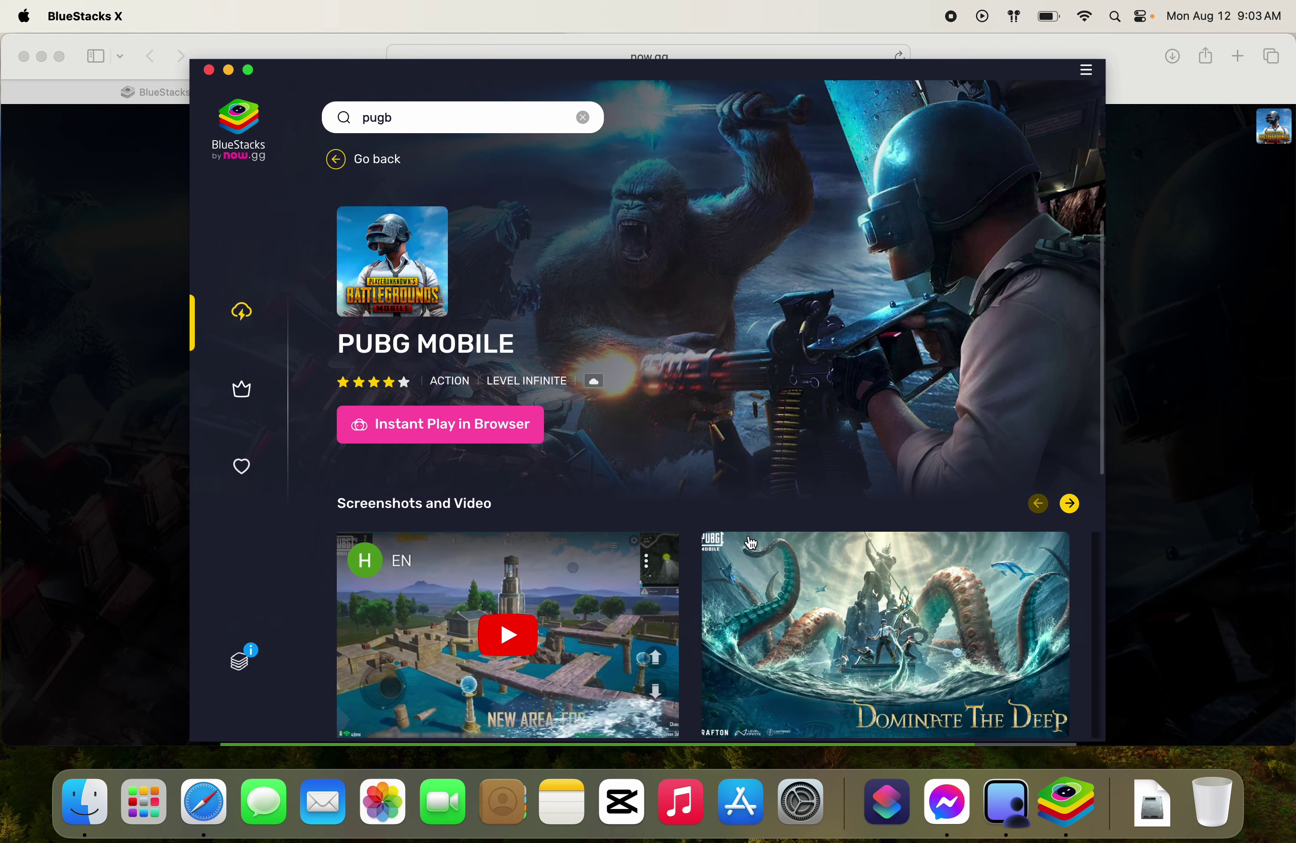
pyautogui.scroll(-3, 752, 542)
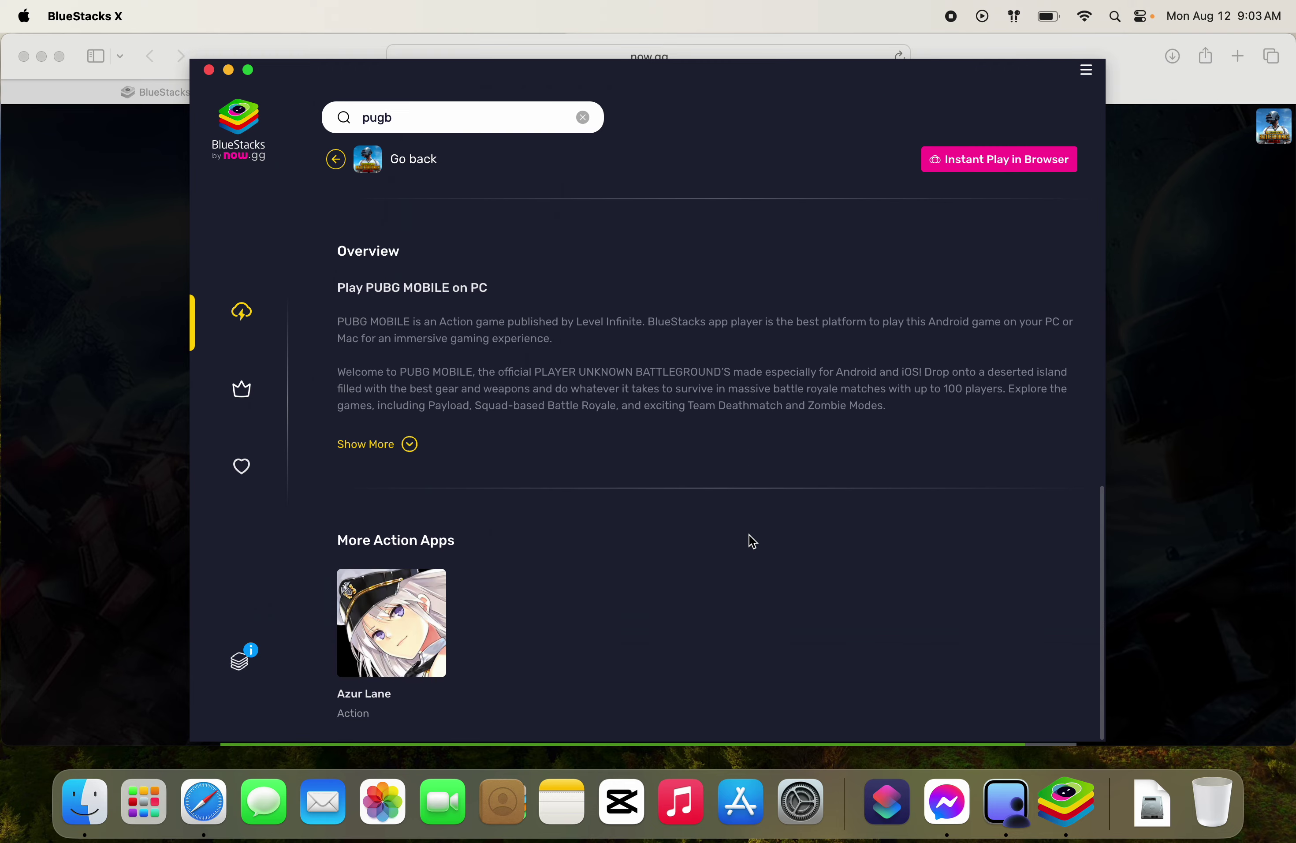
pyautogui.scroll(5, 750, 539)
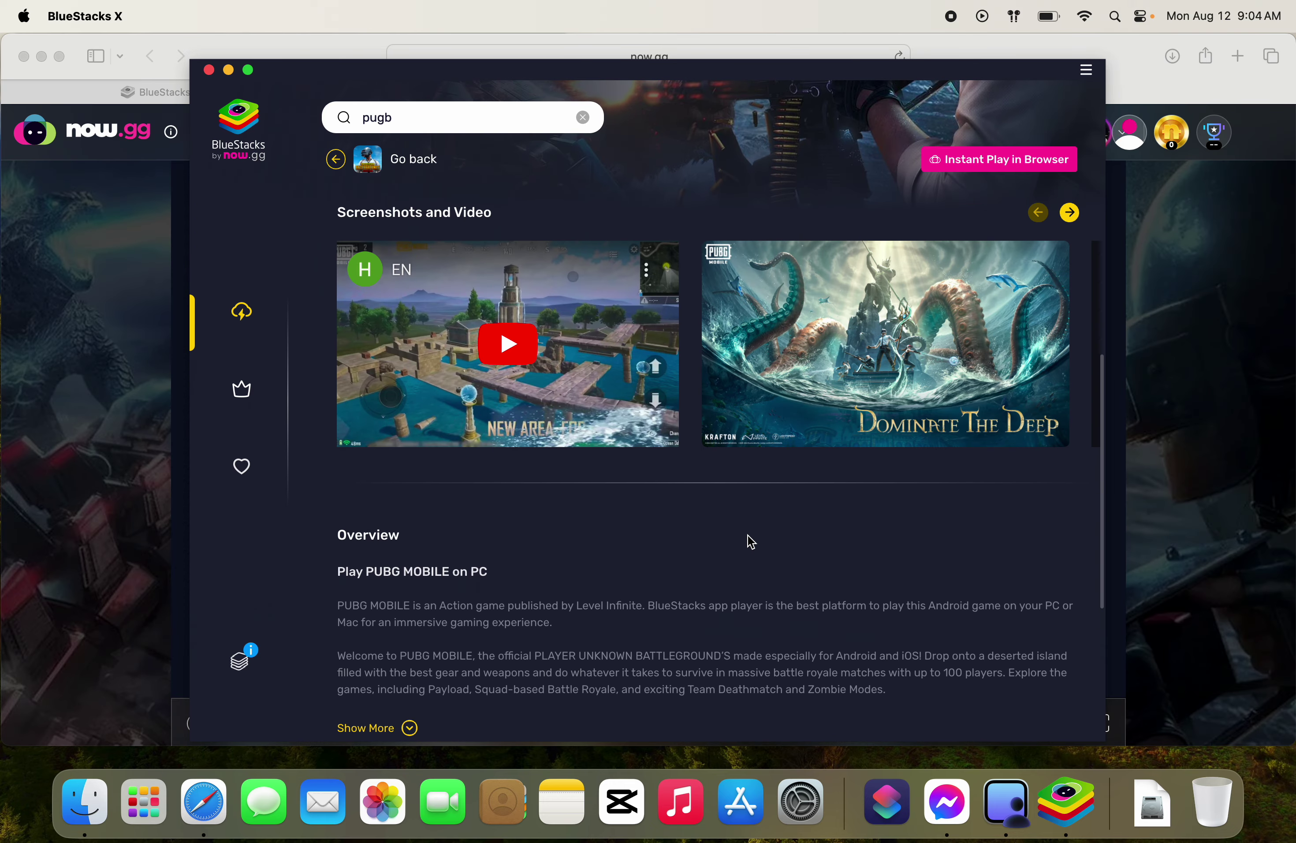
pyautogui.click(1162, 513)
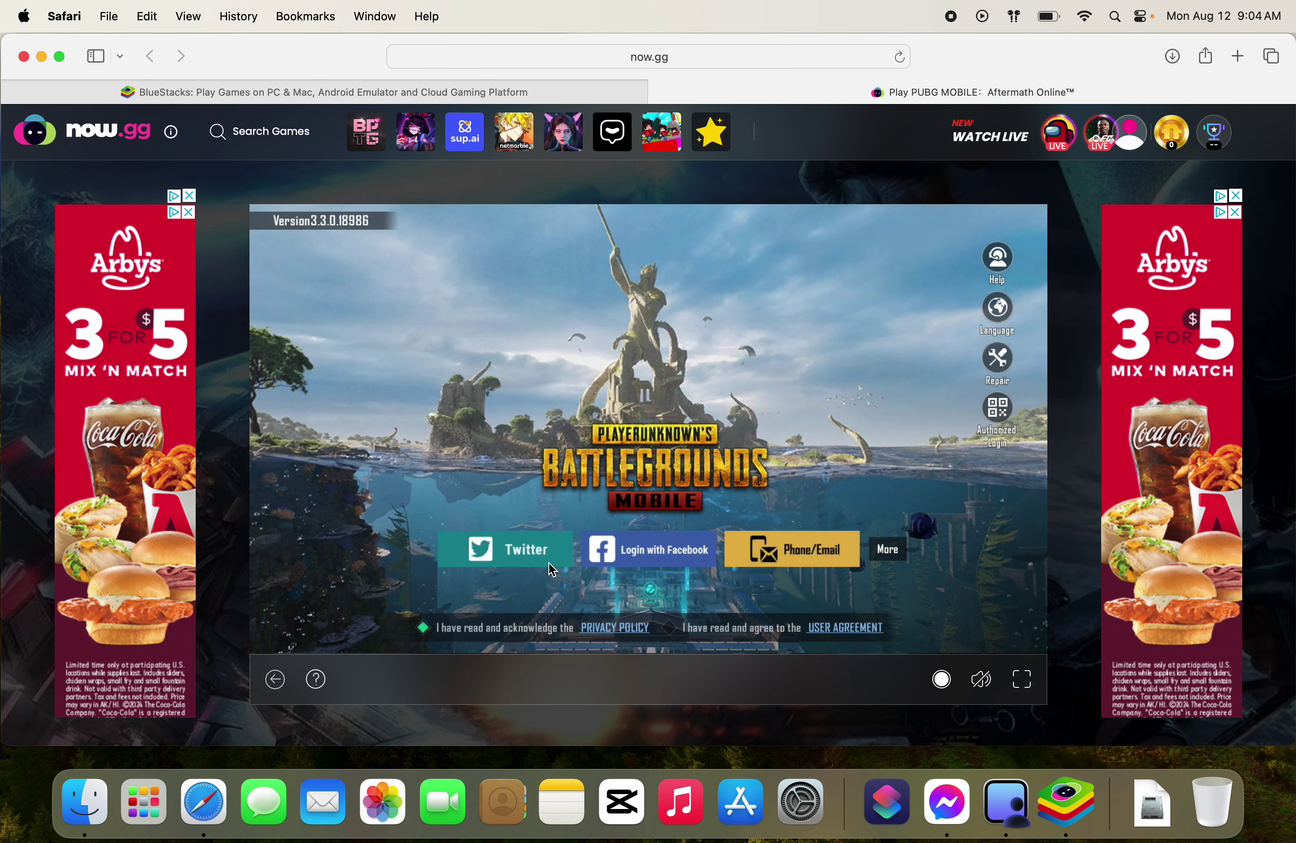
# Step: Accept the advertising notice and user agreement, then log in as a Guest
pyautogui.click(811, 555)
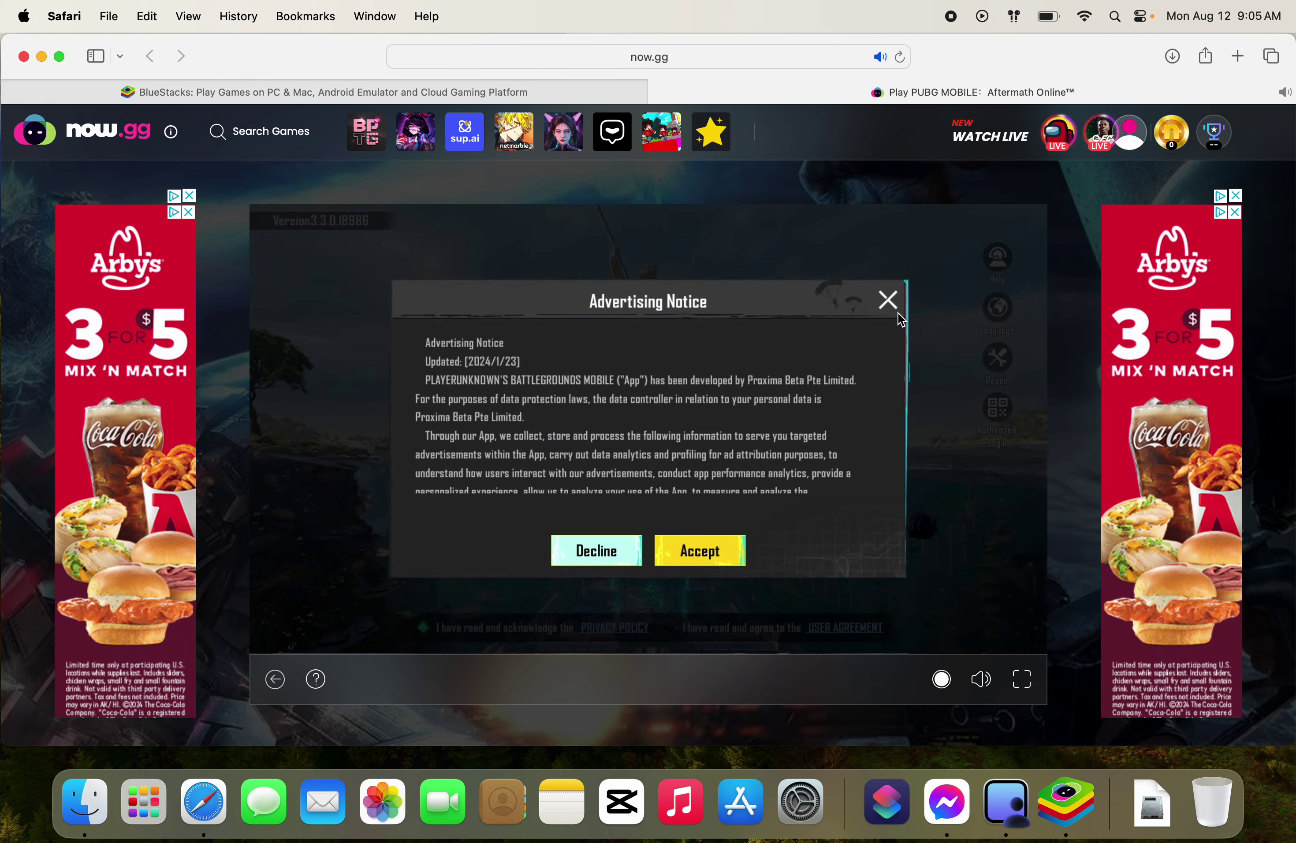
pyautogui.click(715, 545)
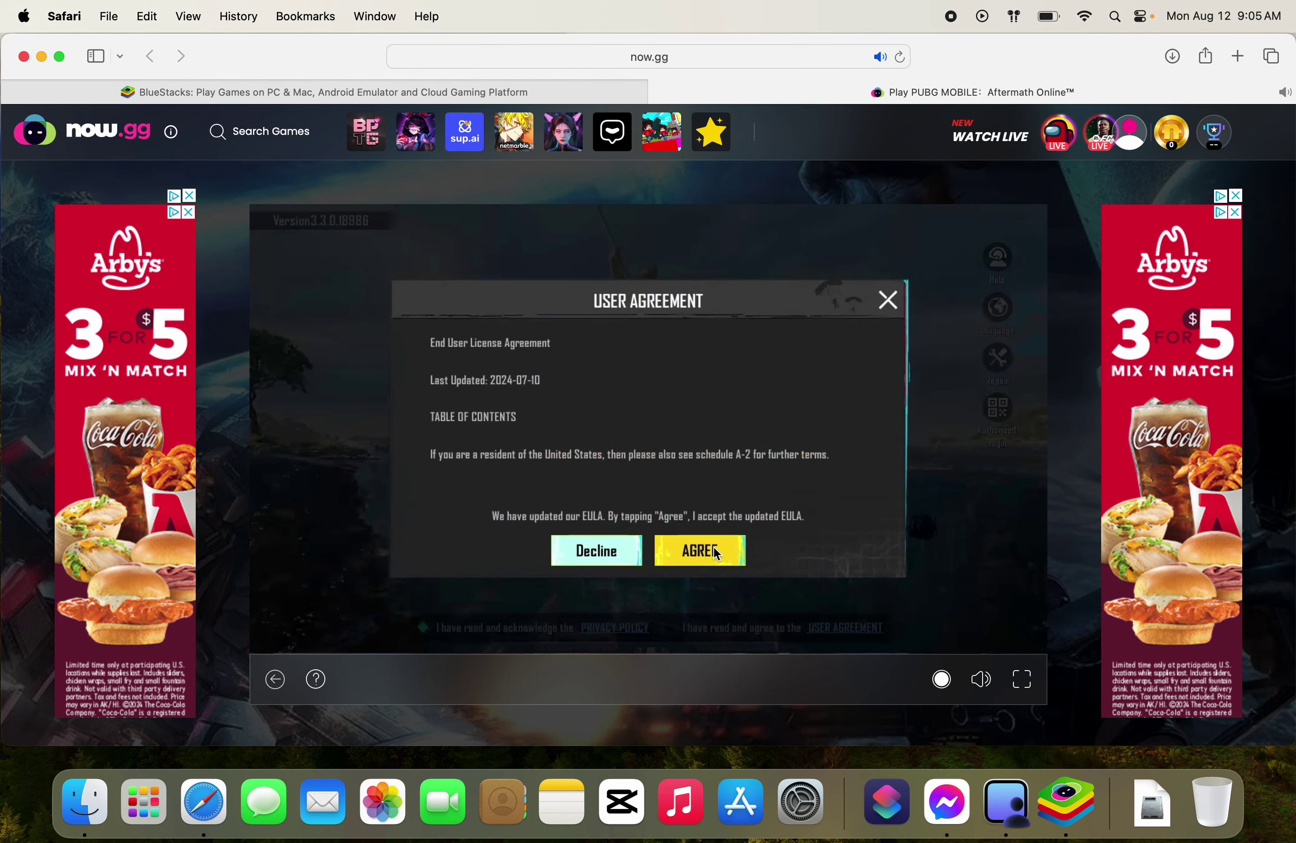
pyautogui.click(700, 556)
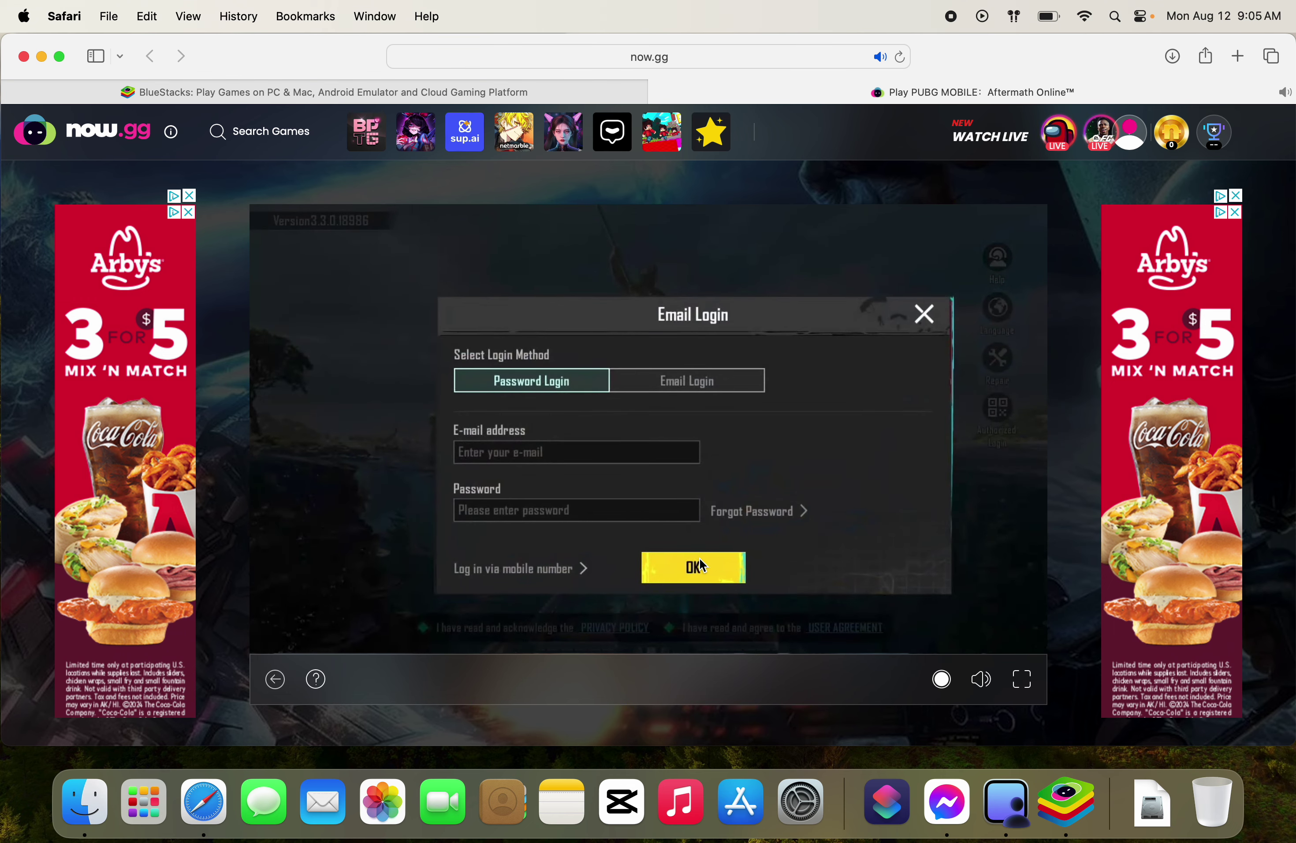
pyautogui.click(926, 319)
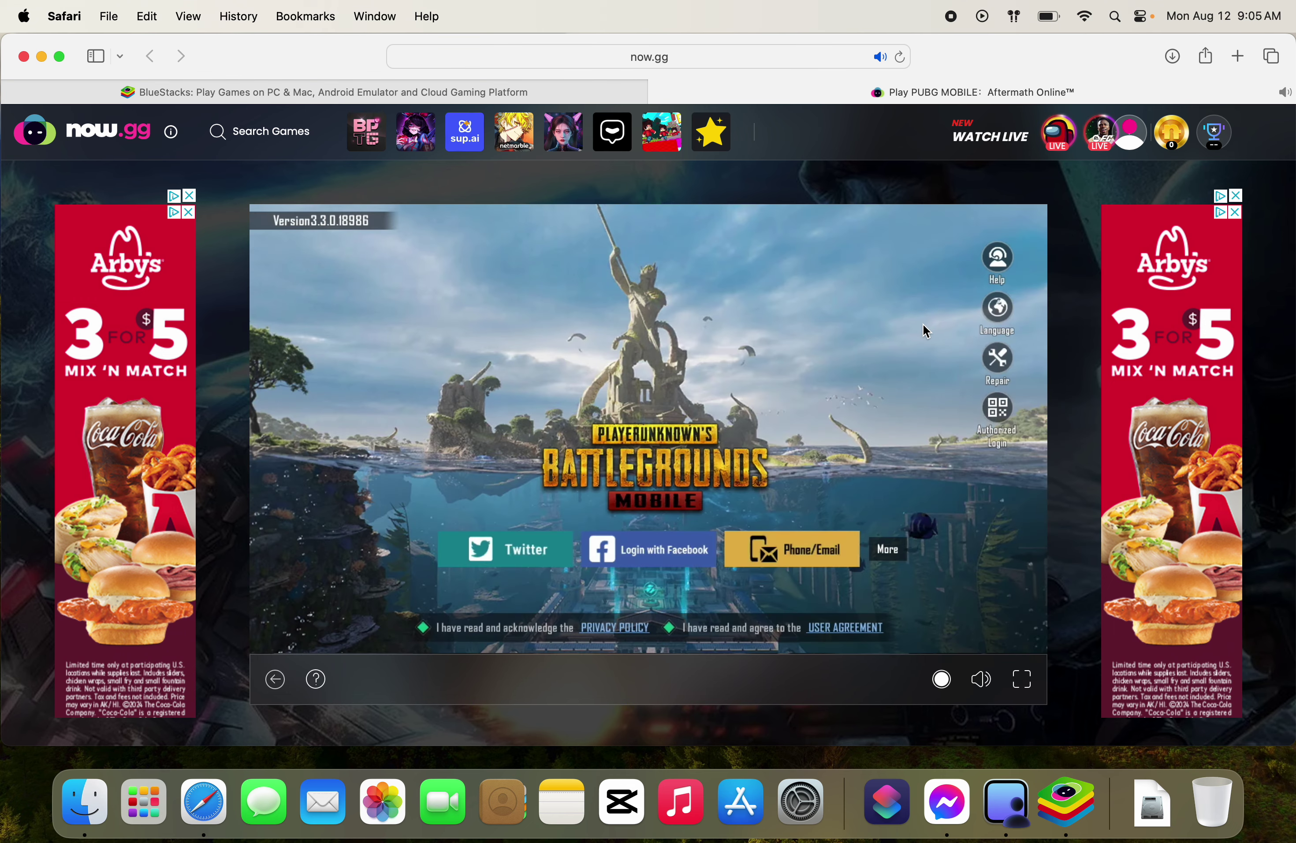
pyautogui.click(898, 558)
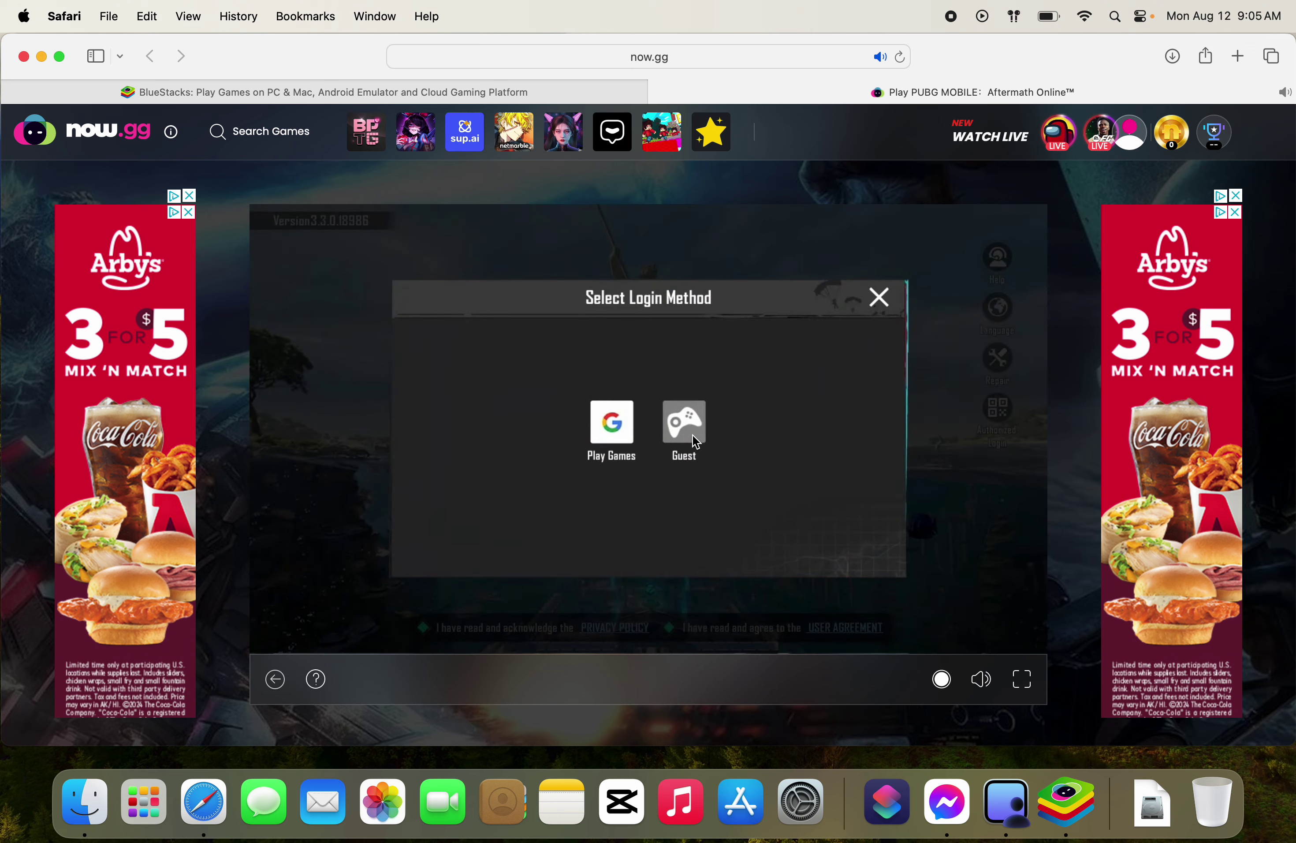
pyautogui.click(694, 440)
pyautogui.click(655, 524)
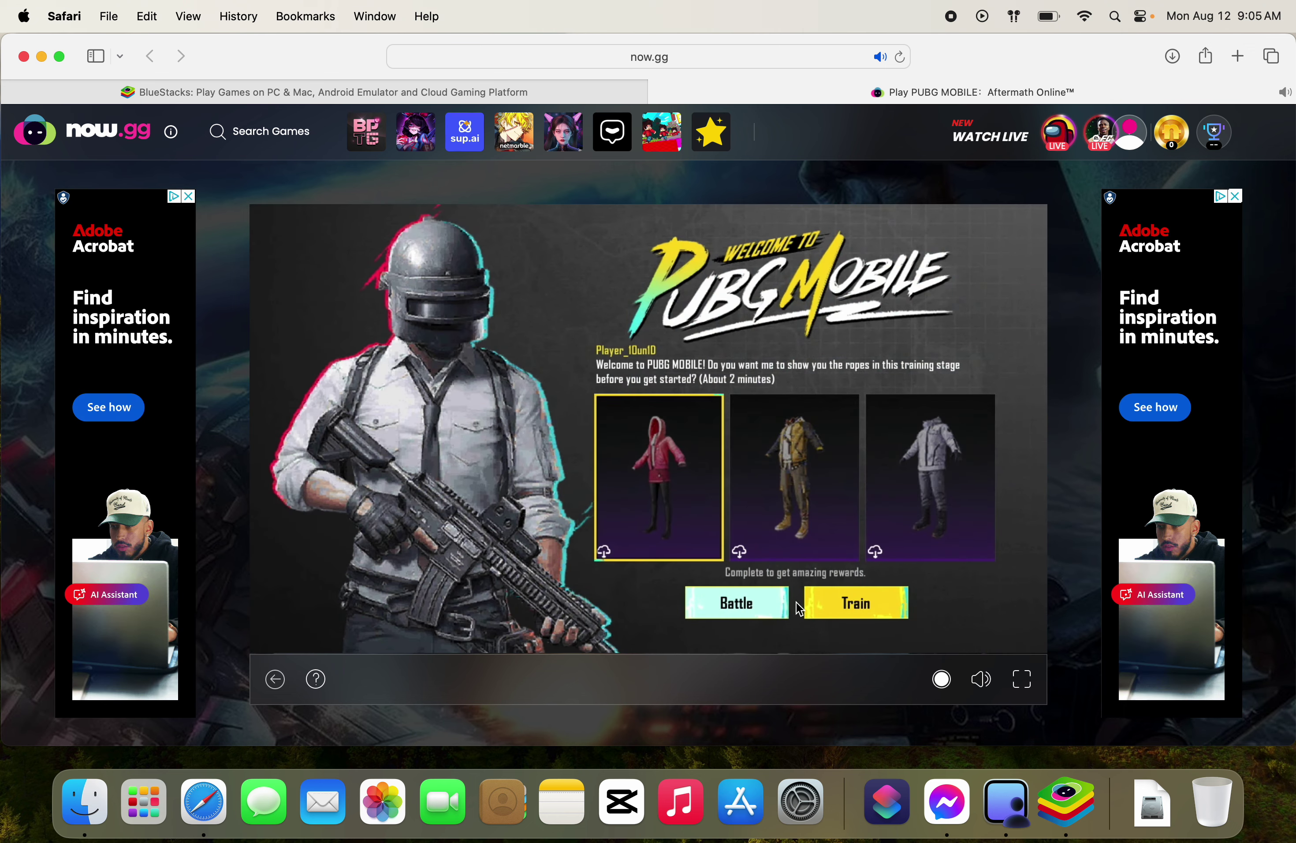
# Step: Choose Train on the welcome screen and continue past the tutorial overview
pyautogui.click(841, 608)
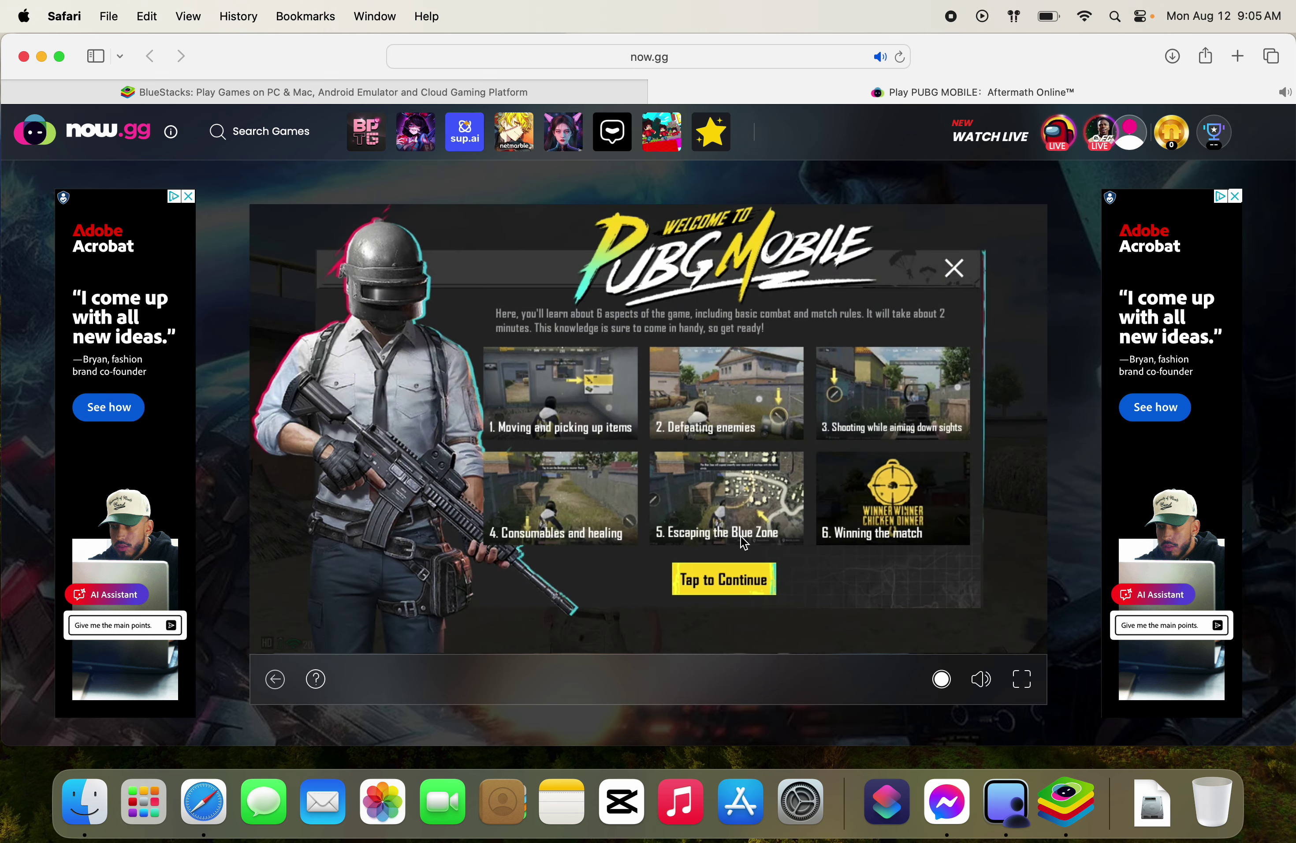
pyautogui.click(720, 586)
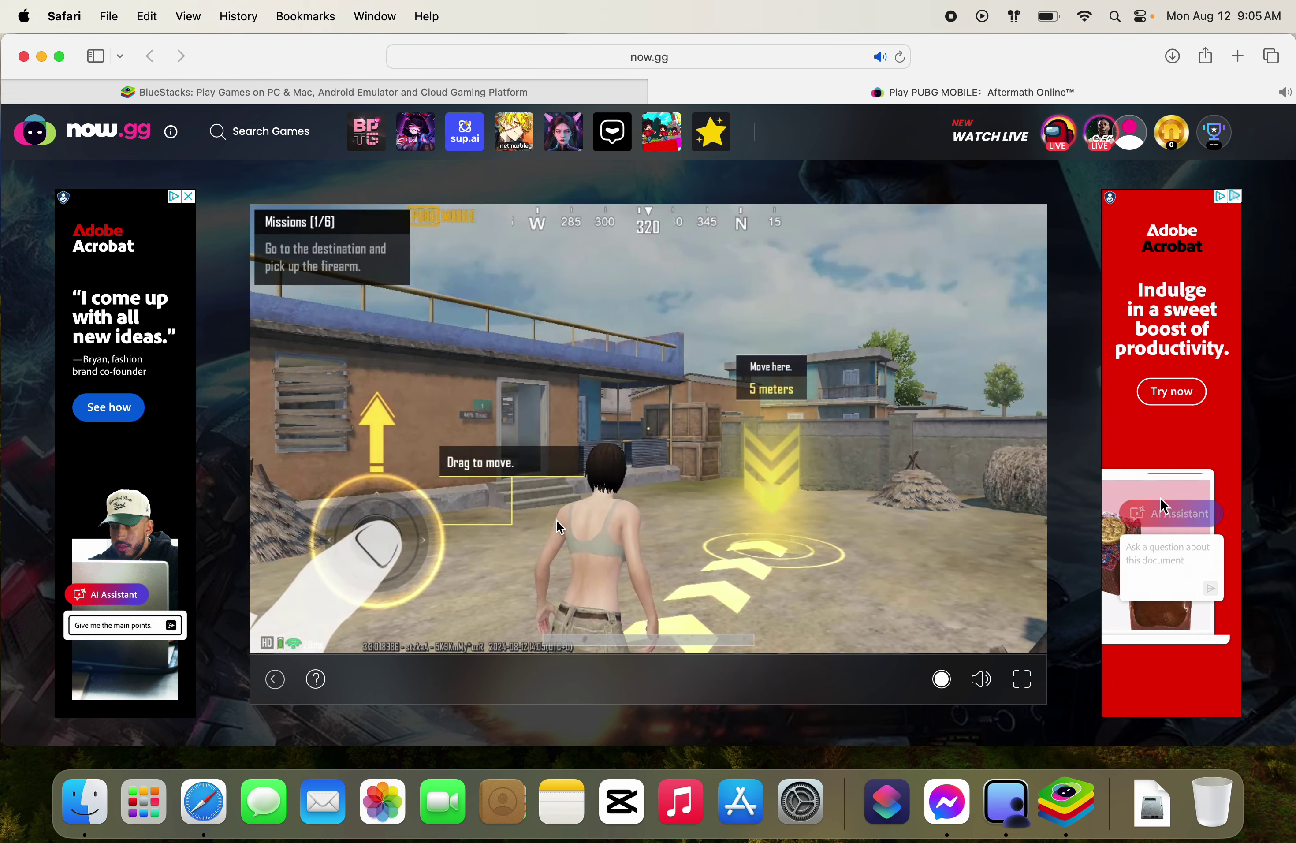
# Step: Walk forward with W and skip Missions [1/6] to begin defeating the enemy
pyautogui.click(556, 519)
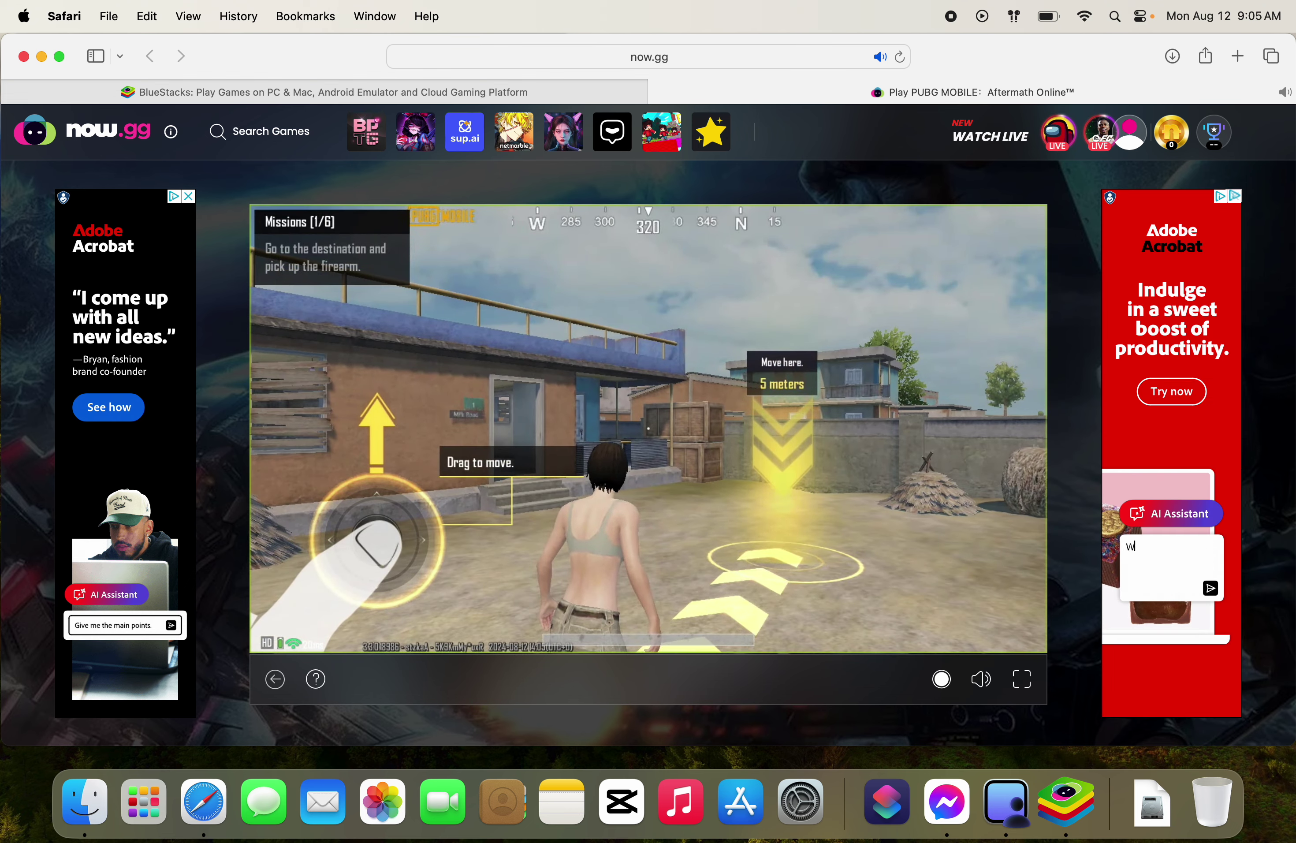
pyautogui.press('w')
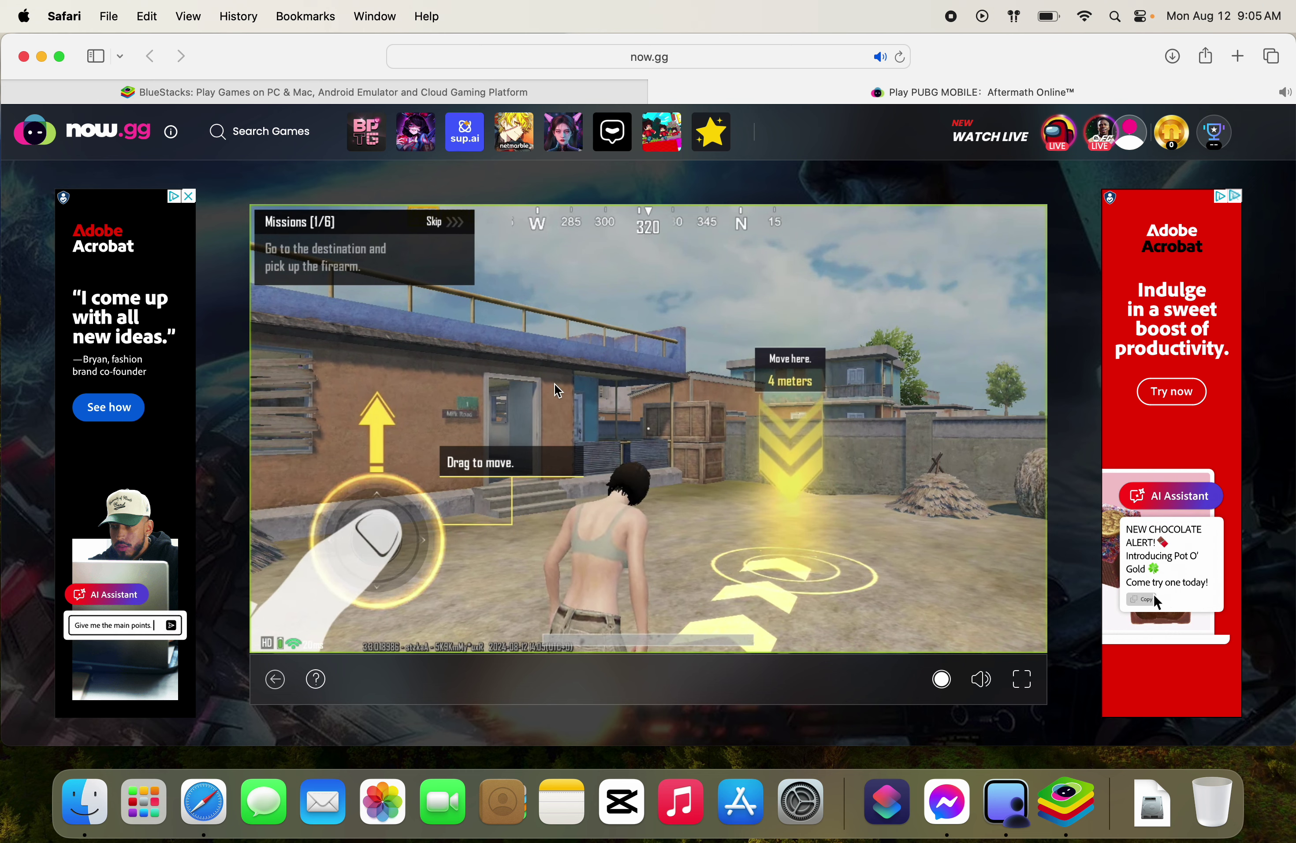
pyautogui.click(440, 233)
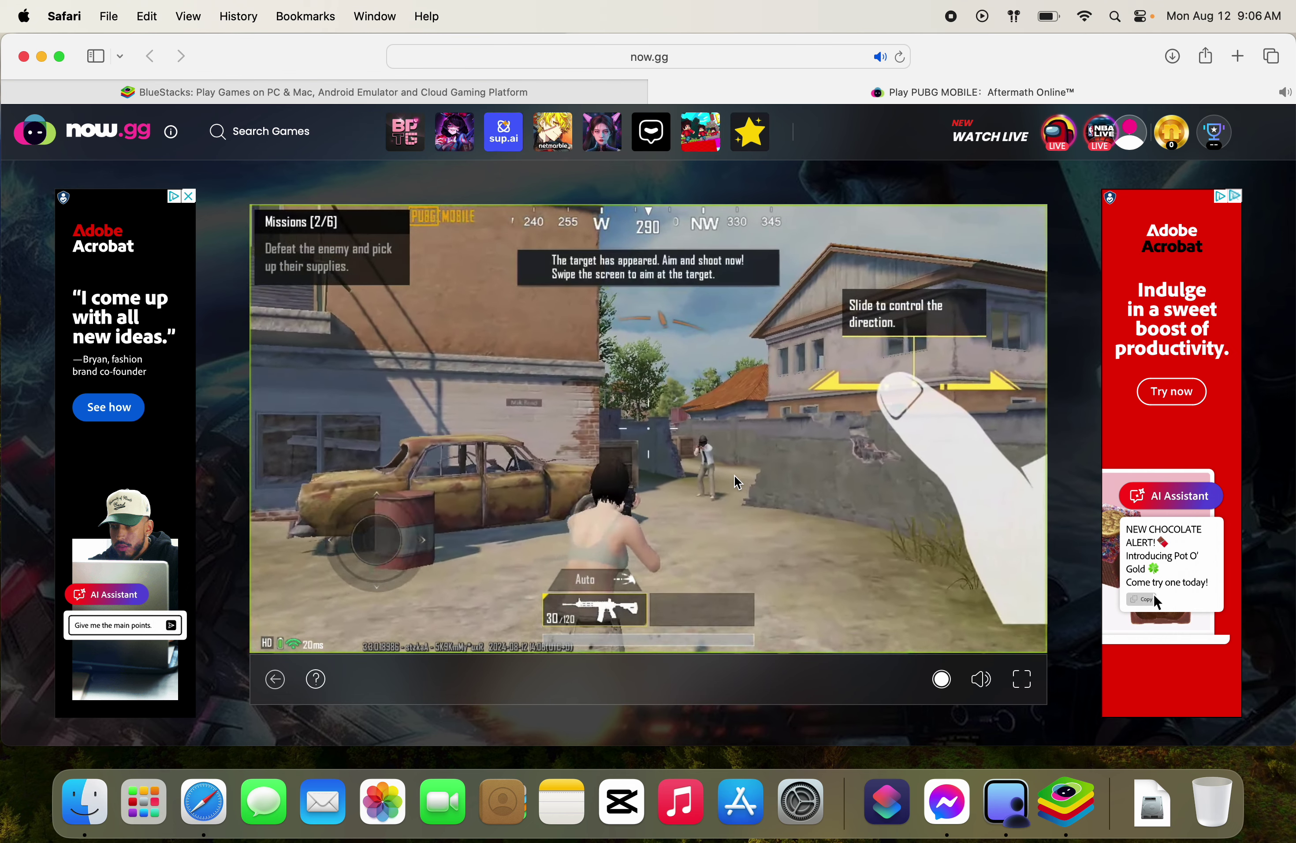
pyautogui.scroll(3, 896, 517)
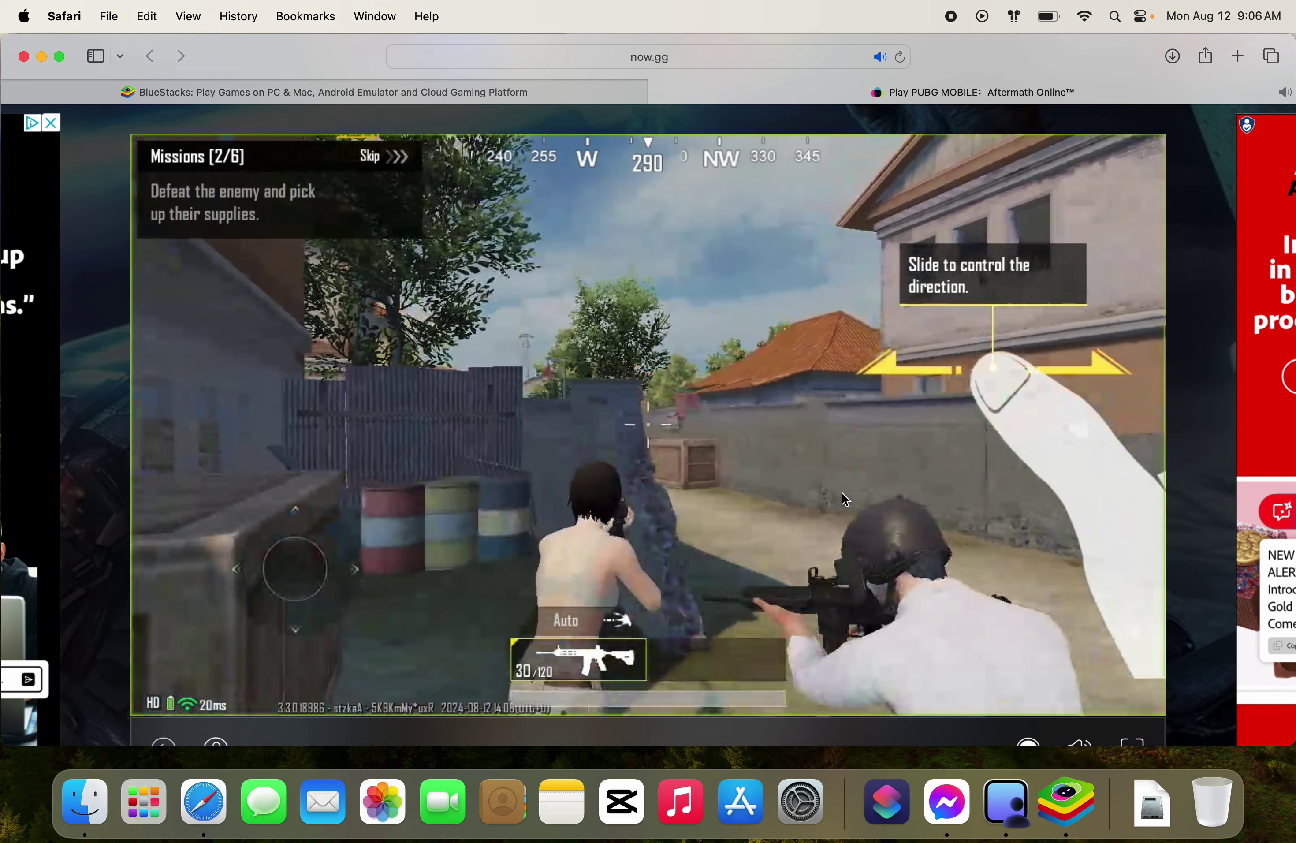
pyautogui.press('w')
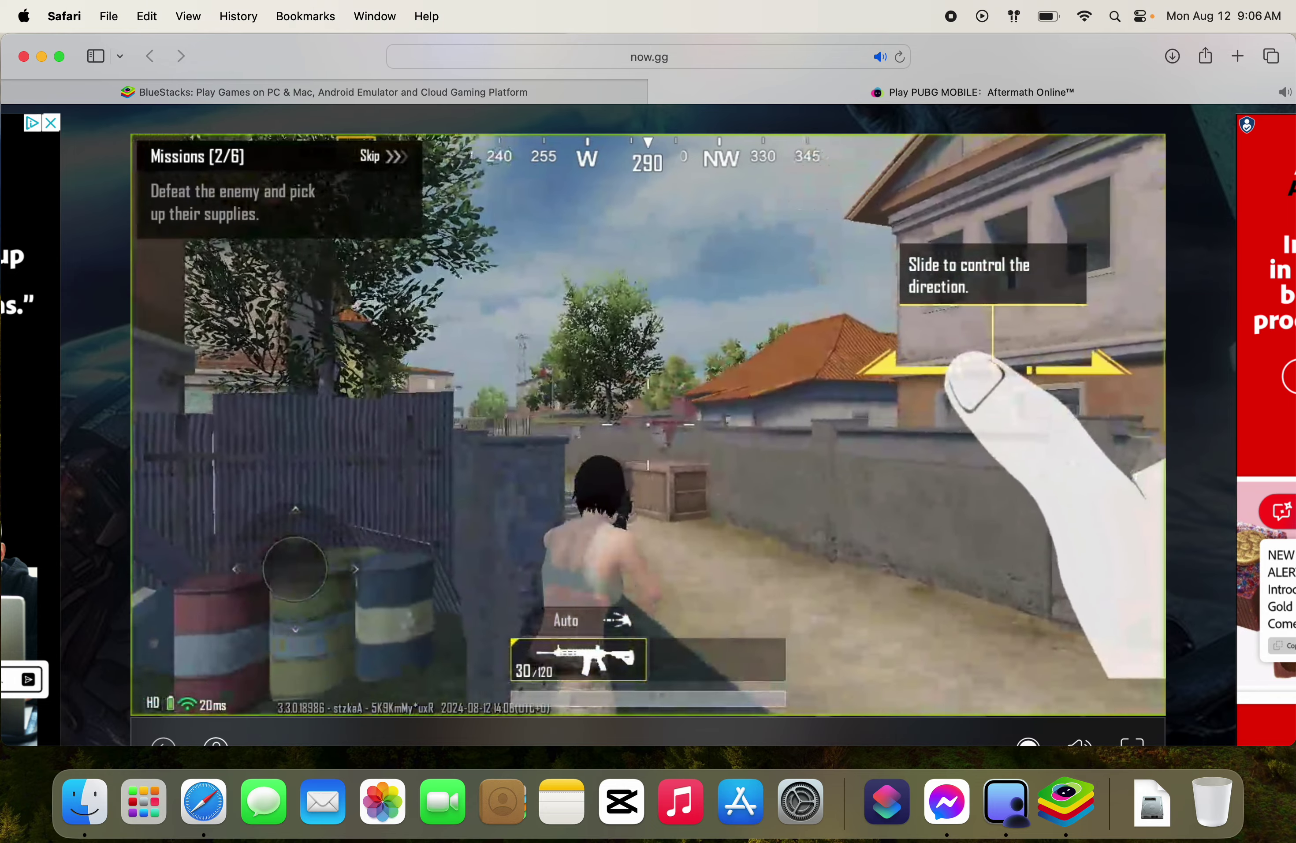